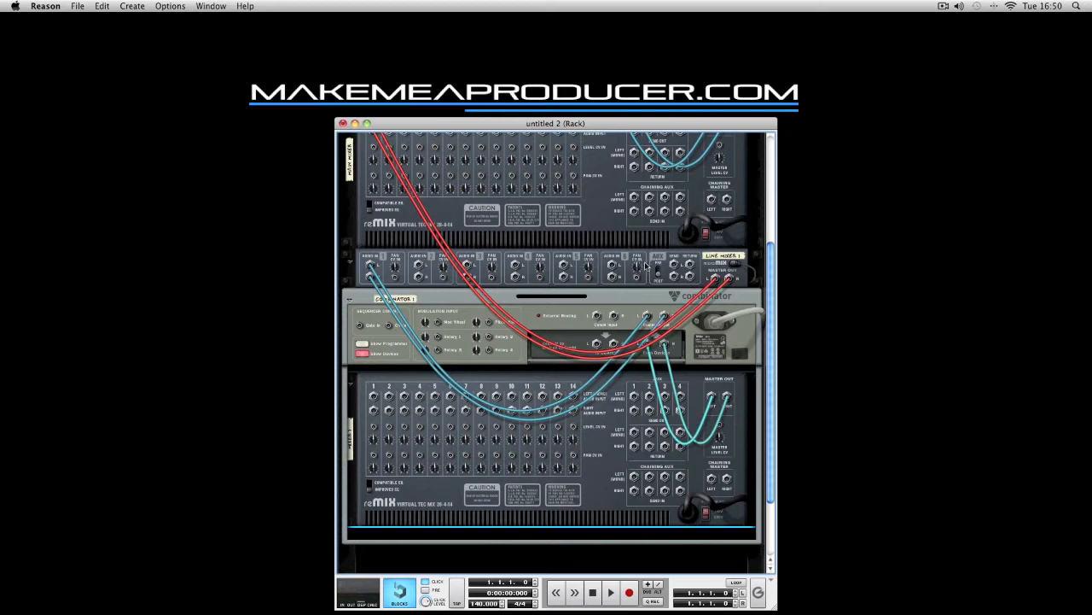
Add a Redrum Drum Computer below the 14:2 mixer inside the Combinator, and check the rear of the rack
{"action": "scroll", "coordinate": [600, 245], "scroll_direction": "up", "scroll_amount": 1}
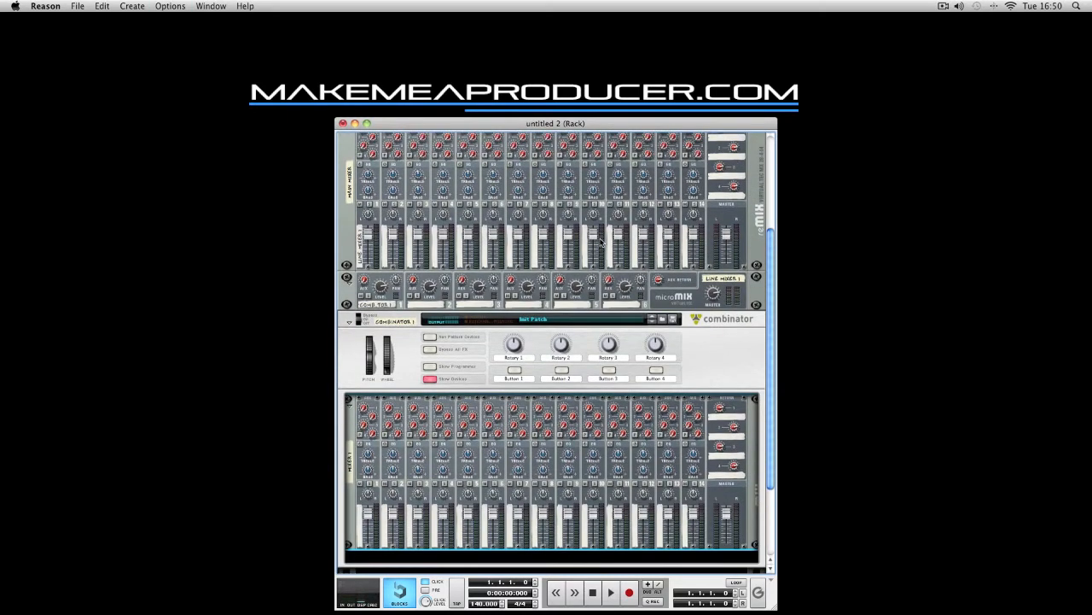
{"action": "scroll", "coordinate": [647, 352], "scroll_direction": "down", "scroll_amount": 3}
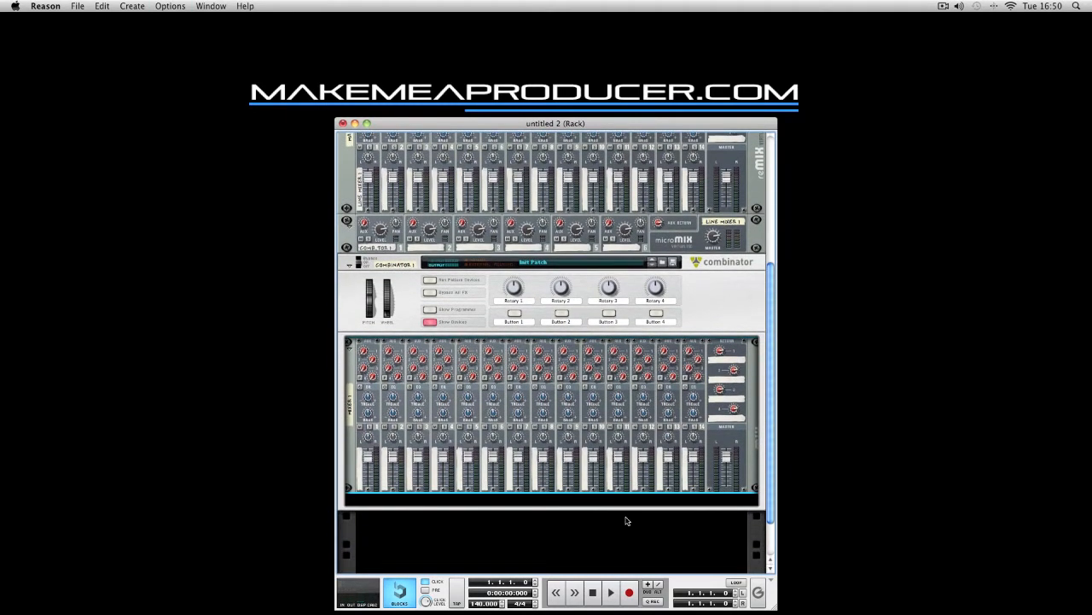
{"action": "right_click", "coordinate": [630, 507]}
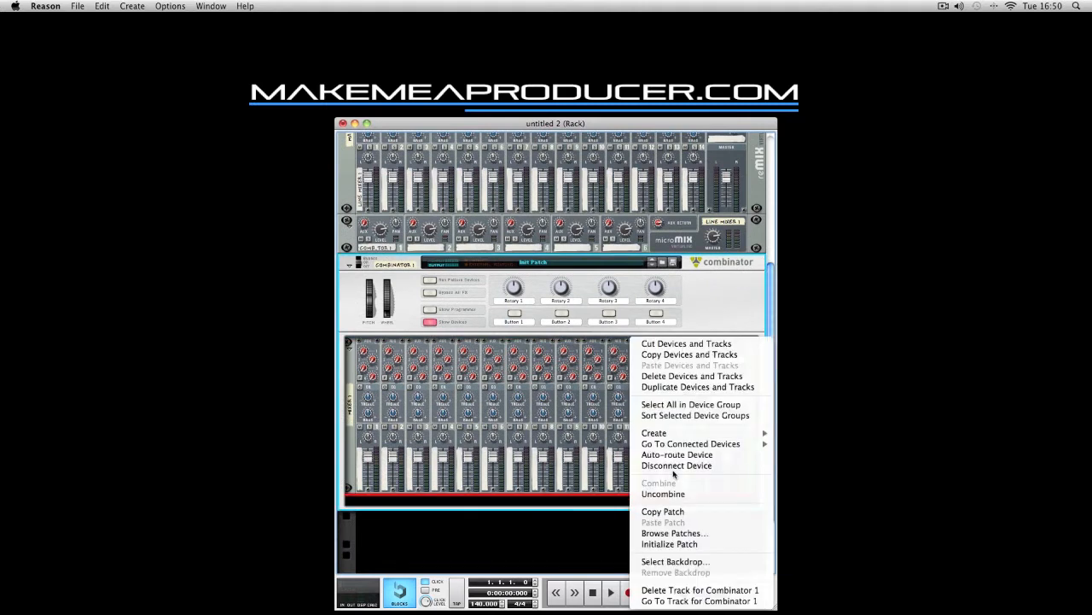
{"action": "mouse_move", "coordinate": [709, 436]}
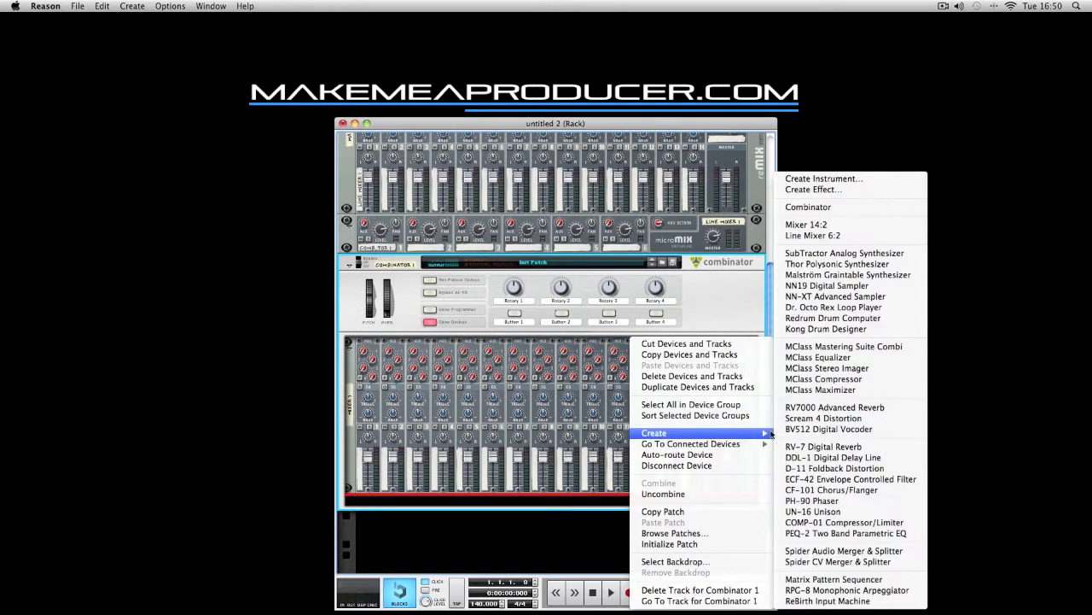
{"action": "left_click", "coordinate": [828, 321]}
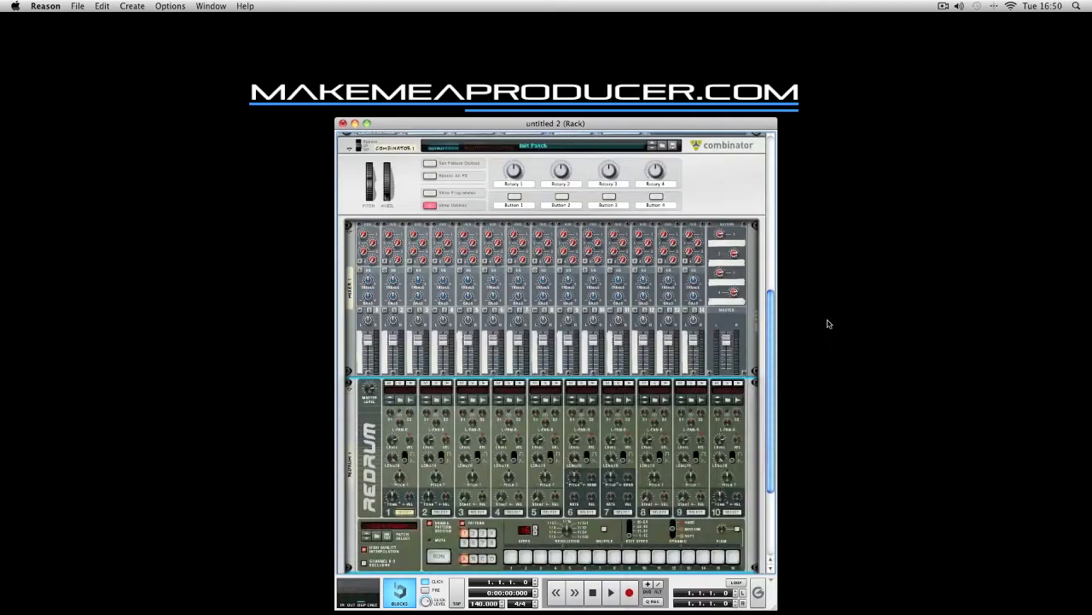
{"action": "key", "text": "Tab"}
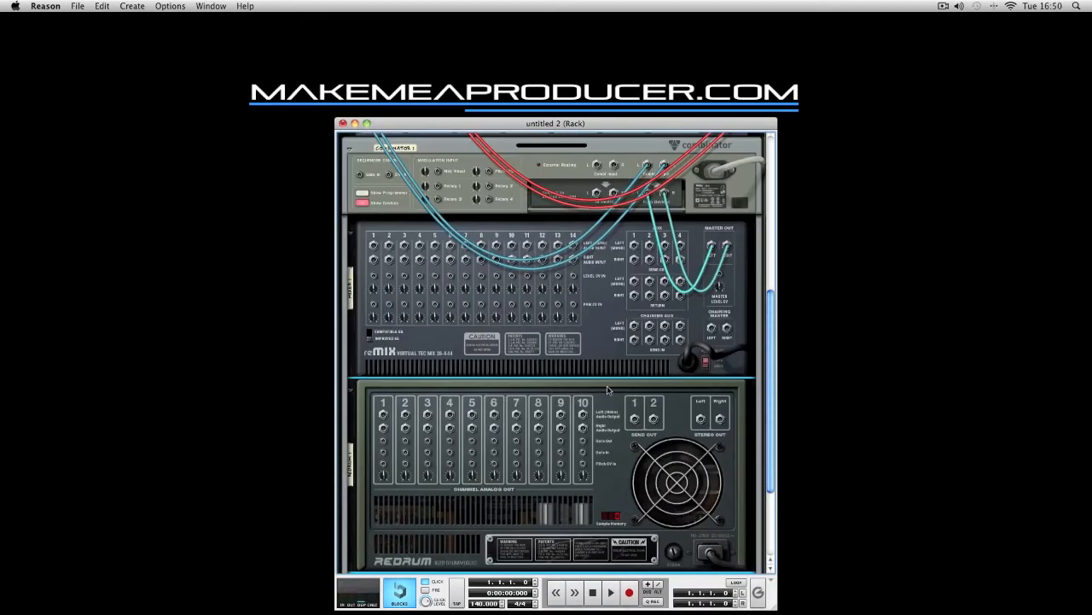
Add an MClass Equalizer below the Redrum inside the Combinator
{"action": "key", "text": "Tab"}
{"action": "scroll", "coordinate": [682, 422], "scroll_direction": "down", "scroll_amount": 2}
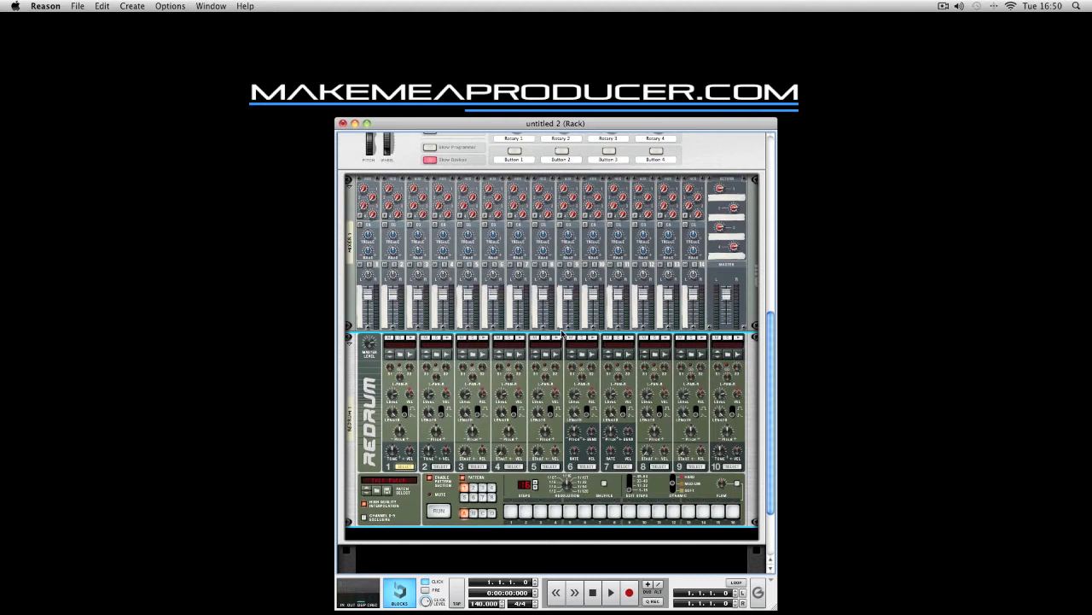
{"action": "left_click", "coordinate": [442, 536]}
{"action": "right_click", "coordinate": [442, 536]}
{"action": "mouse_move", "coordinate": [514, 435]}
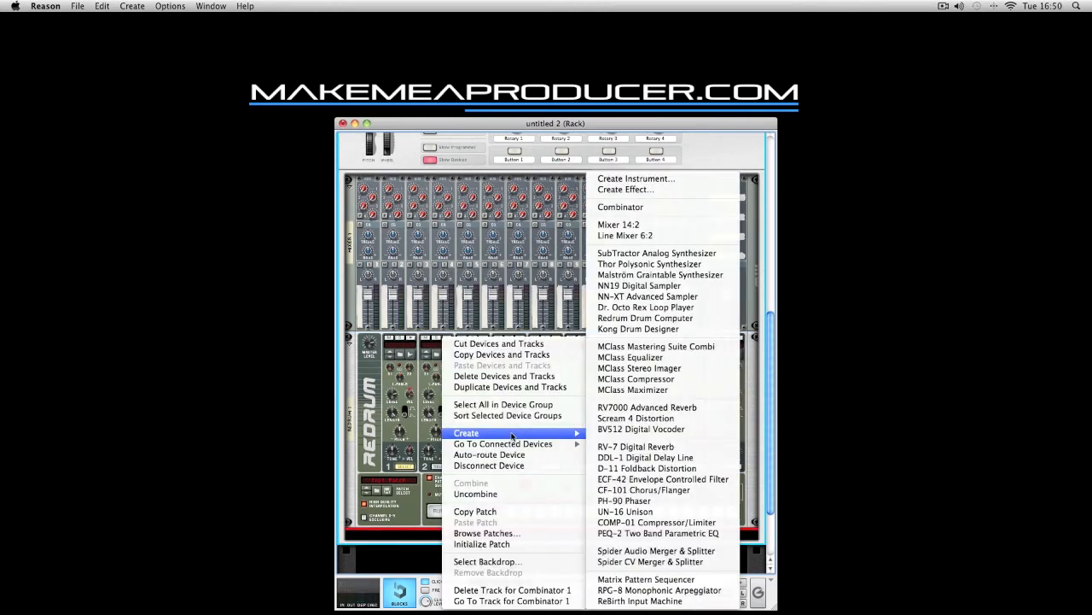
{"action": "left_click", "coordinate": [644, 356]}
Connect Redrum channel 1's output to the equalizer's input, and the equalizer's output to channel 1 of the Combinator's mixer
{"action": "key", "text": "Tab"}
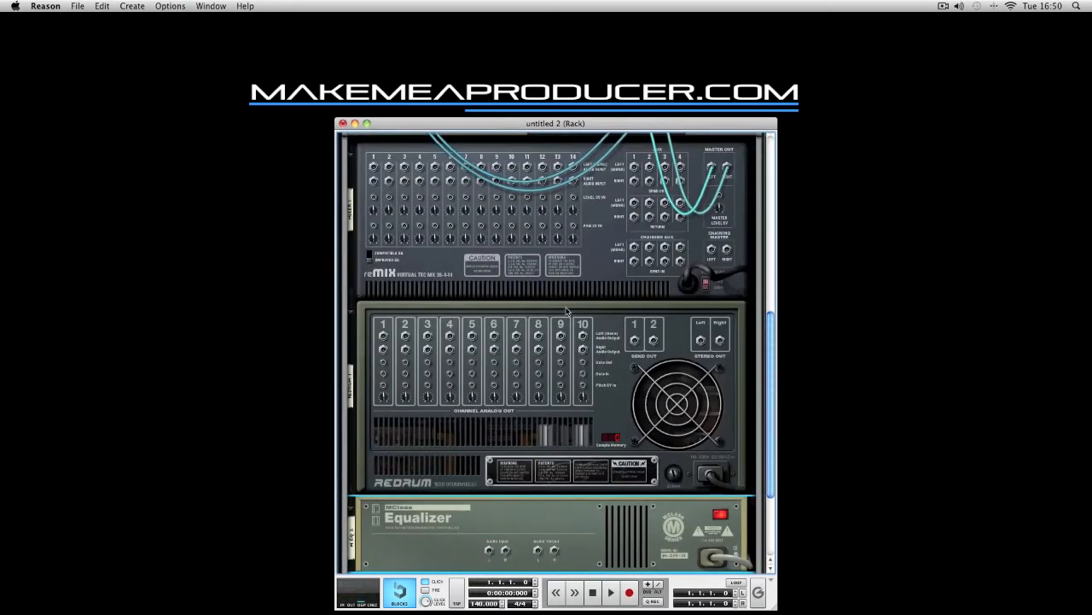
{"action": "scroll", "coordinate": [465, 454], "scroll_direction": "down", "scroll_amount": 1}
{"action": "left_click_drag", "start_coordinate": [492, 518], "coordinate": [383, 302]}
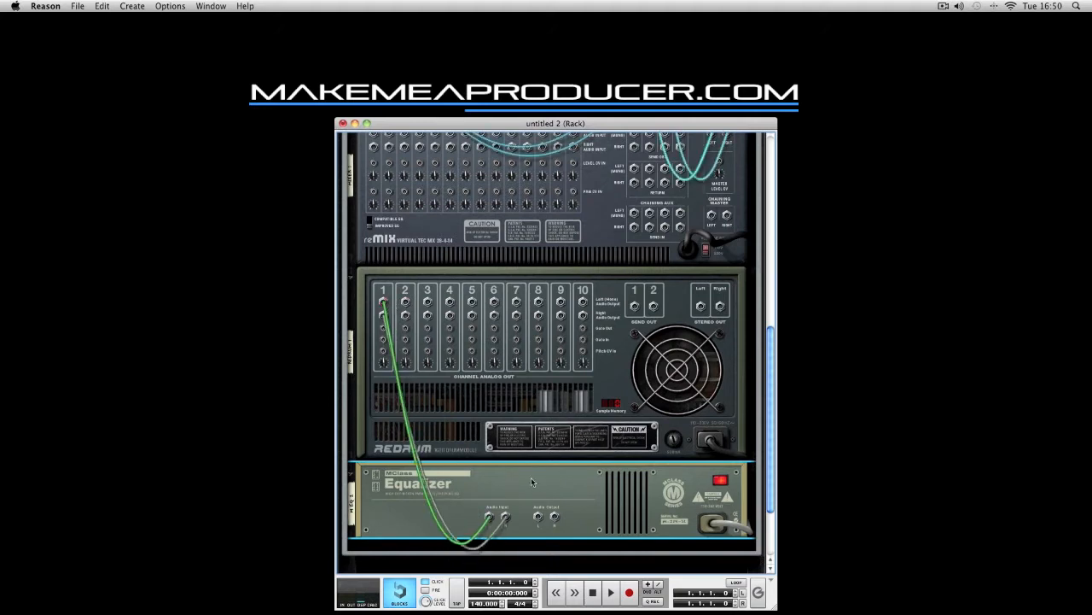
{"action": "left_click_drag", "start_coordinate": [538, 516], "coordinate": [389, 189]}
Add a second MClass Equalizer below the first one inside the Combinator
{"action": "scroll", "coordinate": [498, 486], "scroll_direction": "down", "scroll_amount": 2}
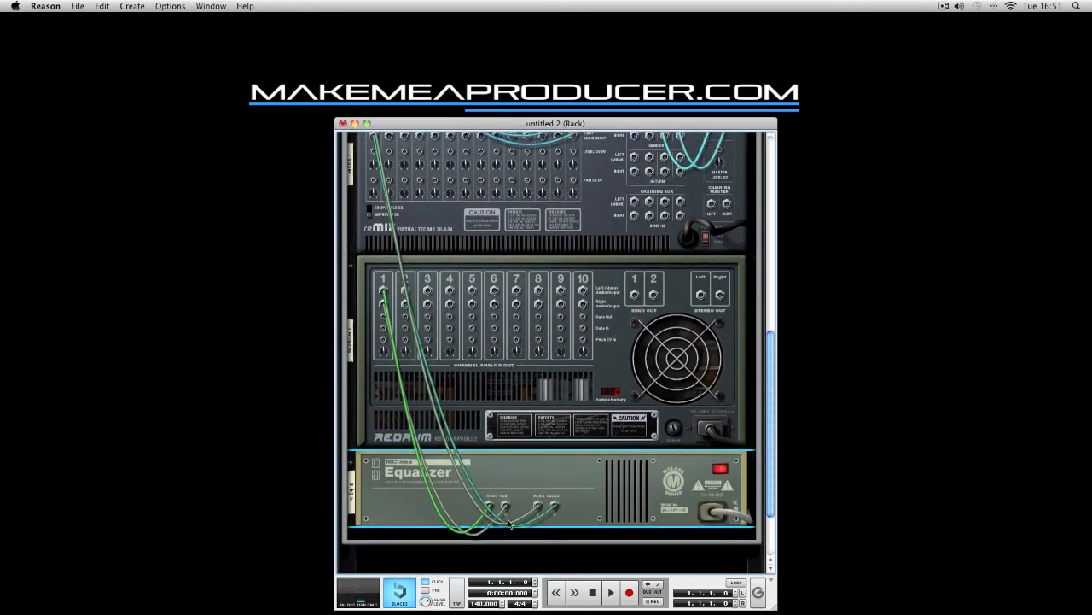
{"action": "right_click", "coordinate": [516, 536]}
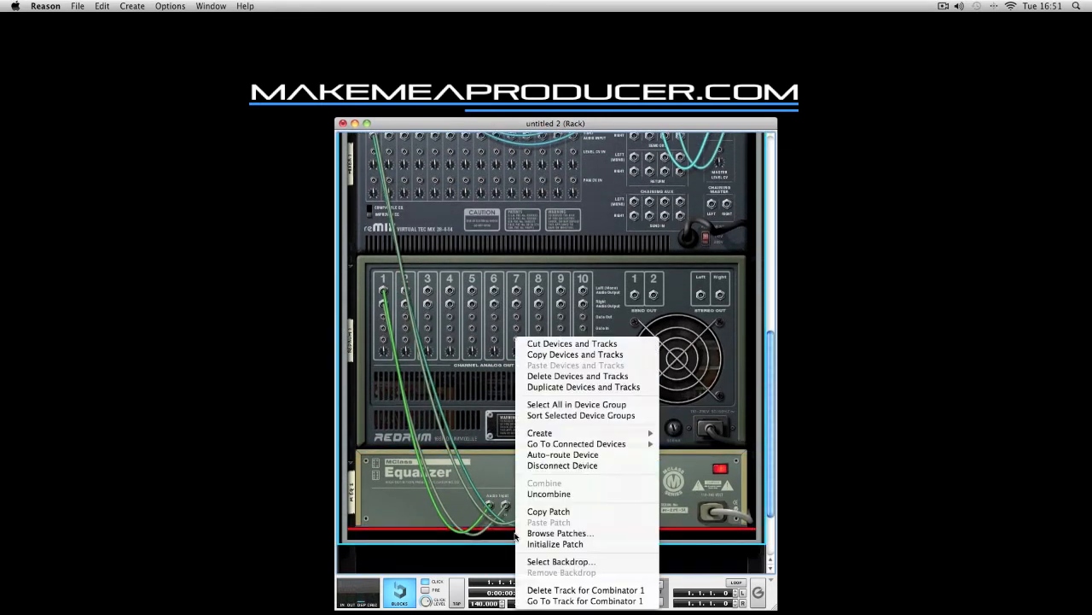
{"action": "mouse_move", "coordinate": [615, 437]}
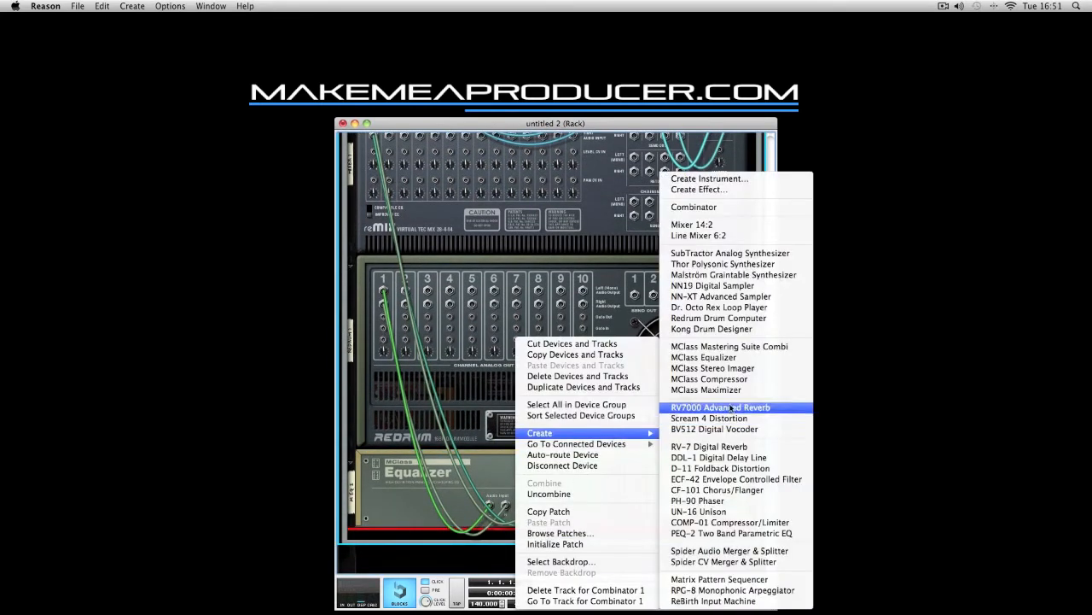
{"action": "left_click", "coordinate": [701, 357]}
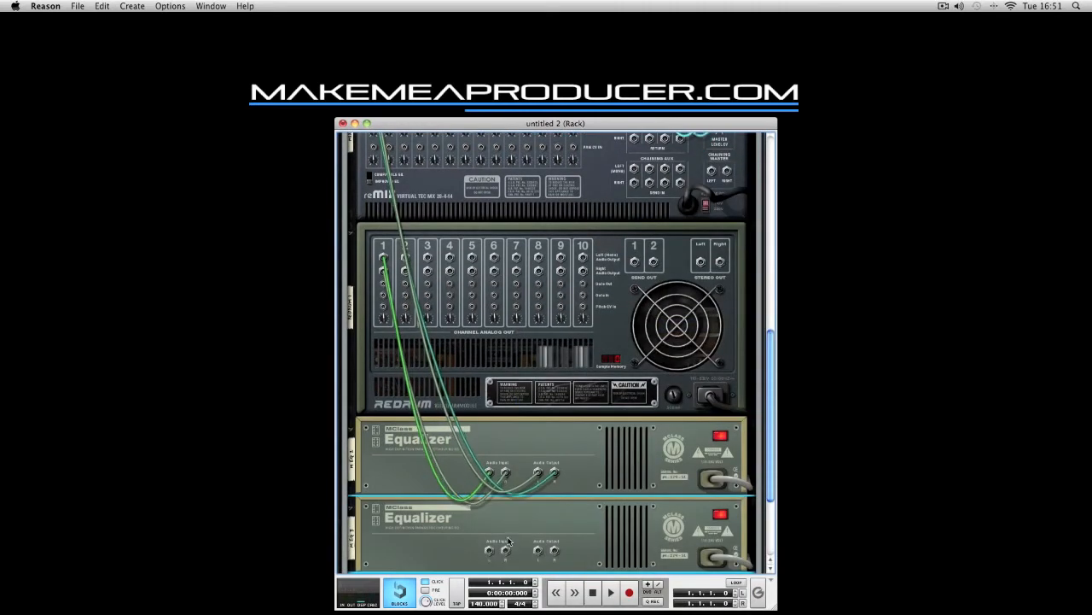
Route Redrum channel 2 through the second equalizer into channel 2 of the Combinator's mixer
{"action": "left_click_drag", "start_coordinate": [491, 550], "coordinate": [407, 258]}
{"action": "left_click_drag", "start_coordinate": [538, 551], "coordinate": [389, 183]}
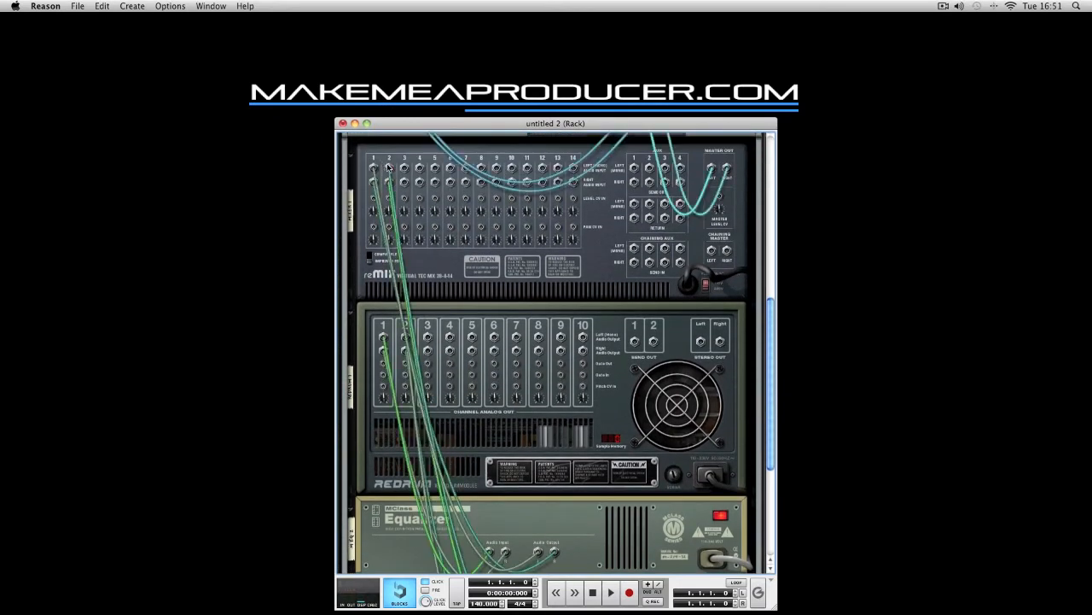
{"action": "scroll", "coordinate": [411, 345], "scroll_direction": "down", "scroll_amount": 3}
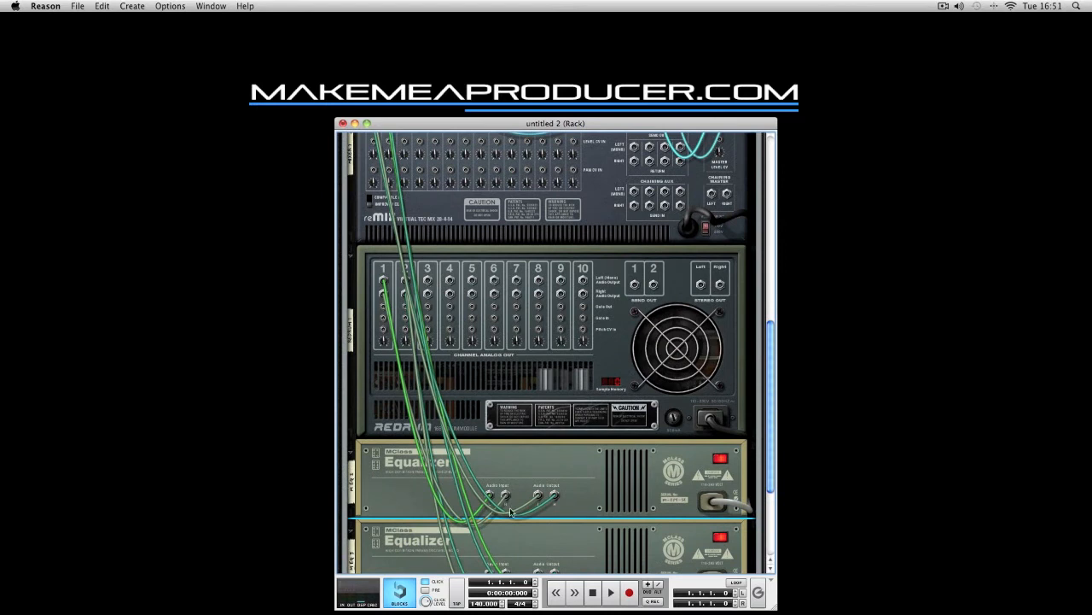
{"action": "scroll", "coordinate": [527, 503], "scroll_direction": "up", "scroll_amount": 3}
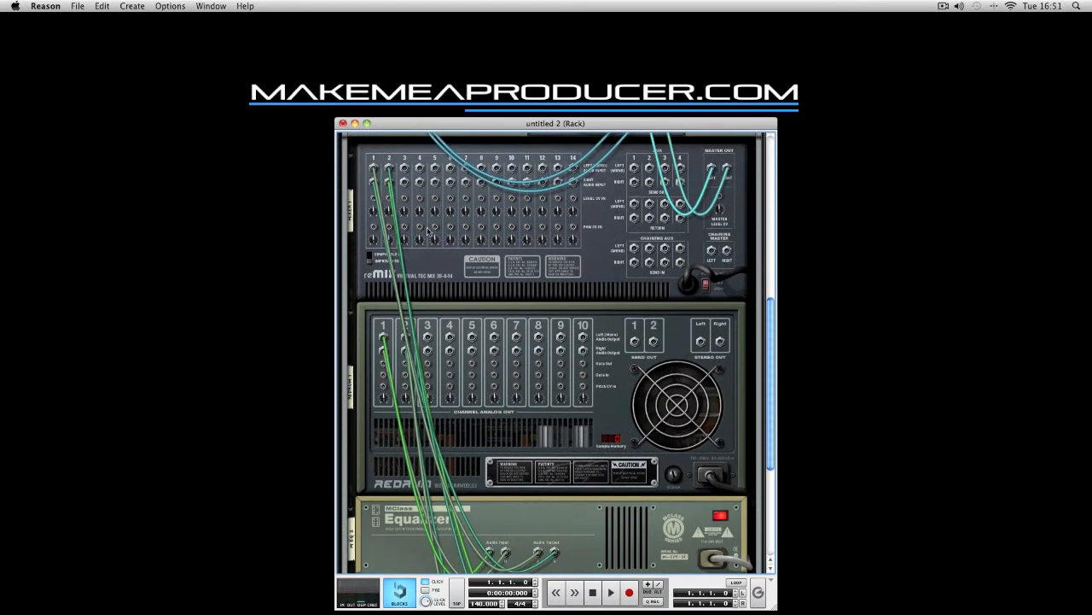
{"action": "scroll", "coordinate": [434, 221], "scroll_direction": "up", "scroll_amount": 2}
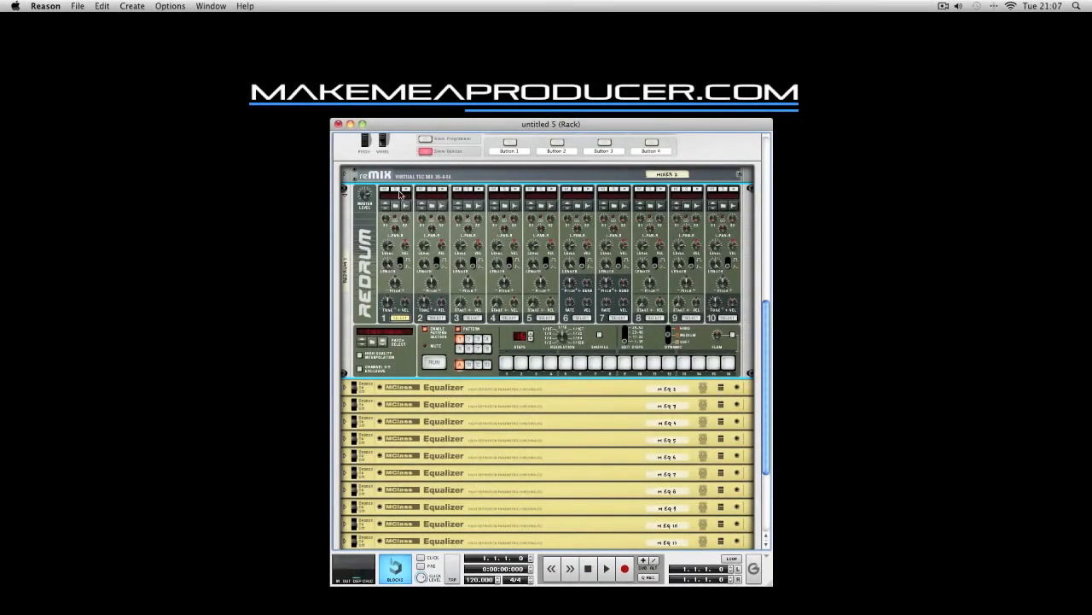
{"action": "scroll", "coordinate": [507, 309], "scroll_direction": "down", "scroll_amount": 2}
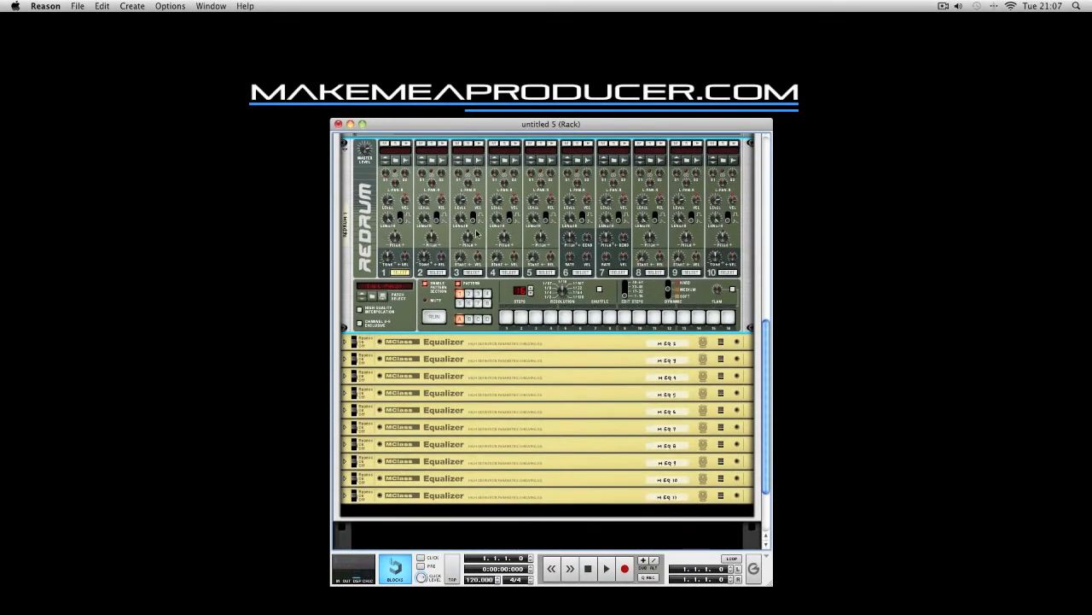
{"action": "scroll", "coordinate": [478, 234], "scroll_direction": "up", "scroll_amount": 2}
{"action": "key", "text": "Tab"}
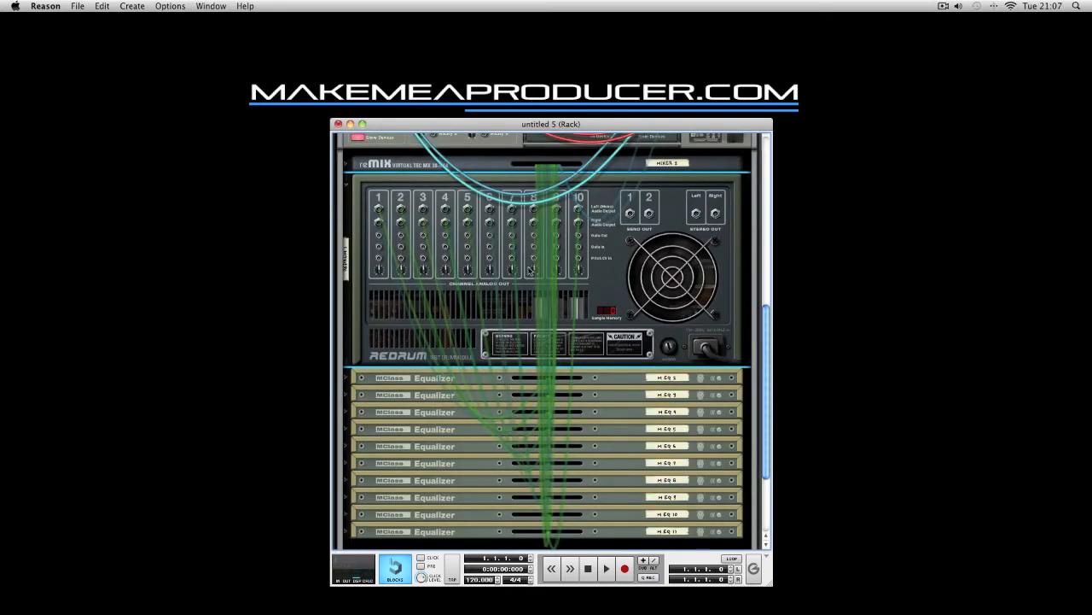
{"action": "scroll", "coordinate": [555, 282], "scroll_direction": "down", "scroll_amount": 1}
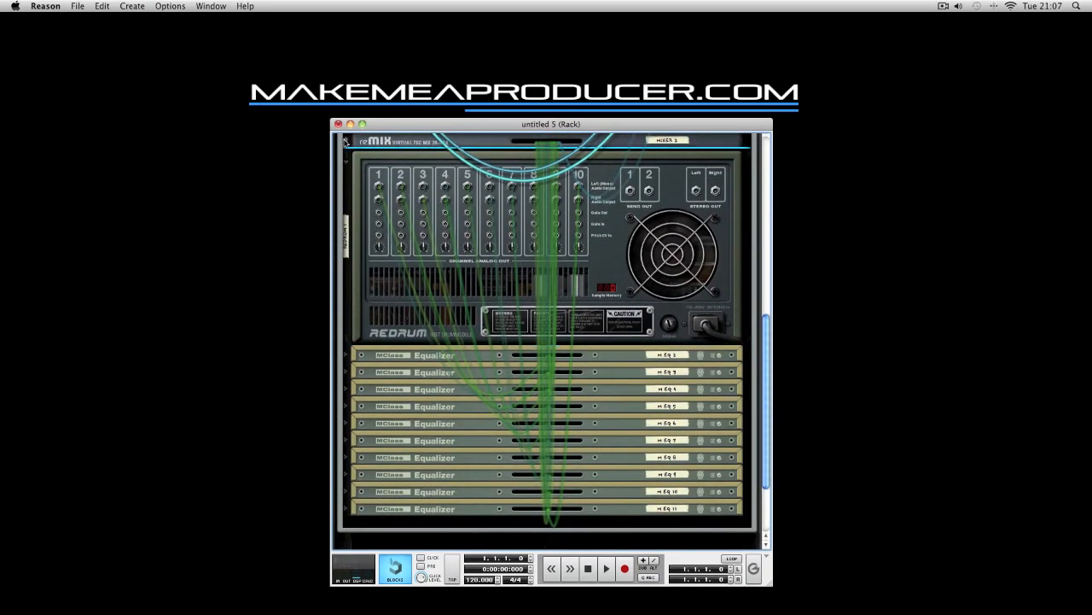
{"action": "scroll", "coordinate": [344, 142], "scroll_direction": "up", "scroll_amount": 5}
{"action": "scroll", "coordinate": [469, 389], "scroll_direction": "down", "scroll_amount": 2}
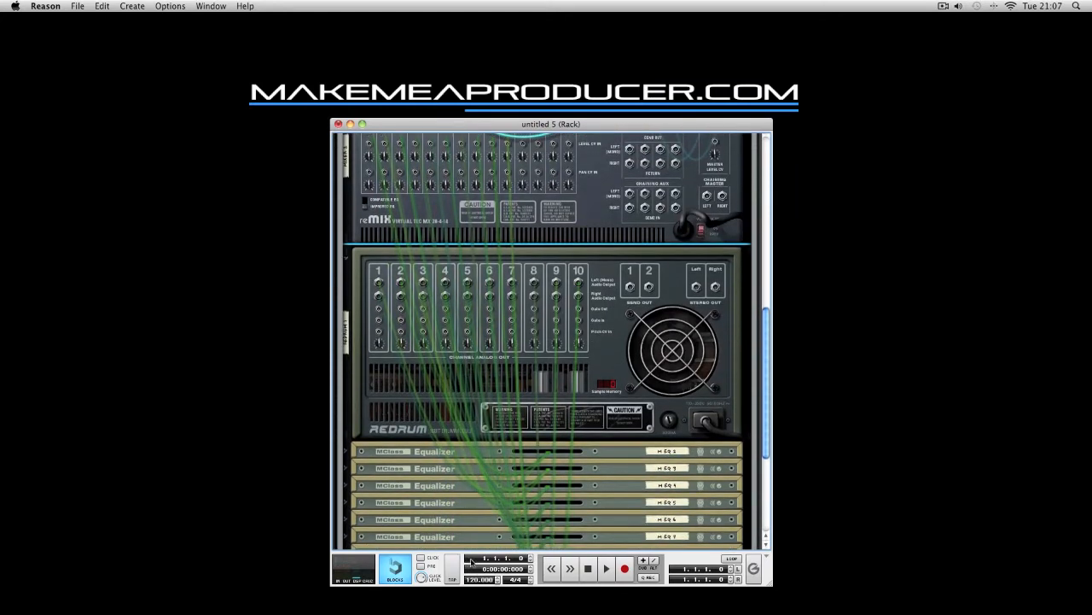
{"action": "key", "text": "Tab"}
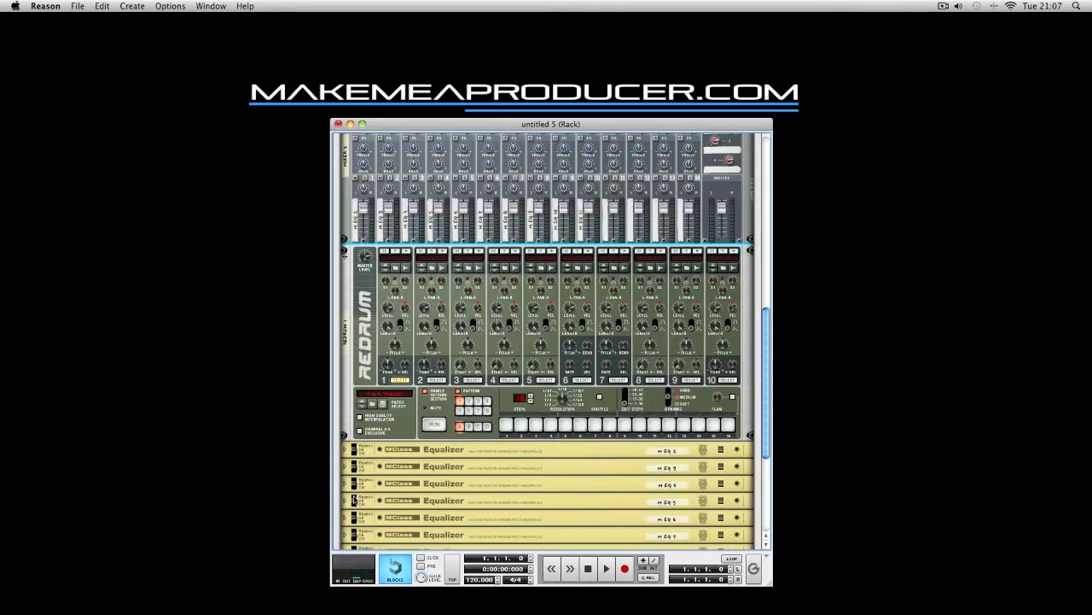
{"action": "scroll", "coordinate": [346, 453], "scroll_direction": "down", "scroll_amount": 2}
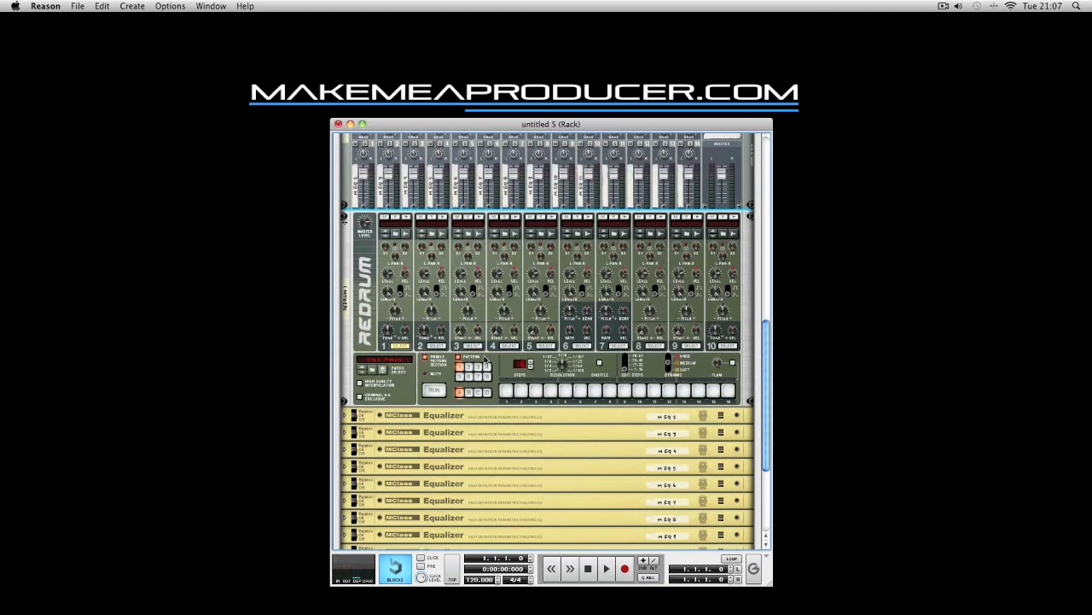
{"action": "scroll", "coordinate": [730, 316], "scroll_direction": "up", "scroll_amount": 5}
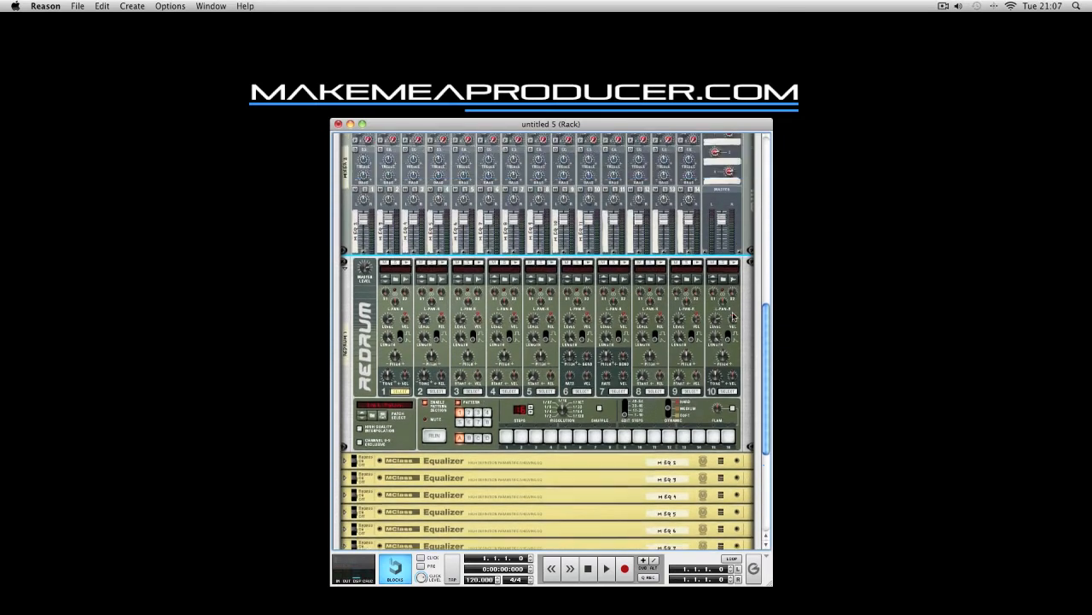
{"action": "scroll", "coordinate": [736, 314], "scroll_direction": "up", "scroll_amount": 5}
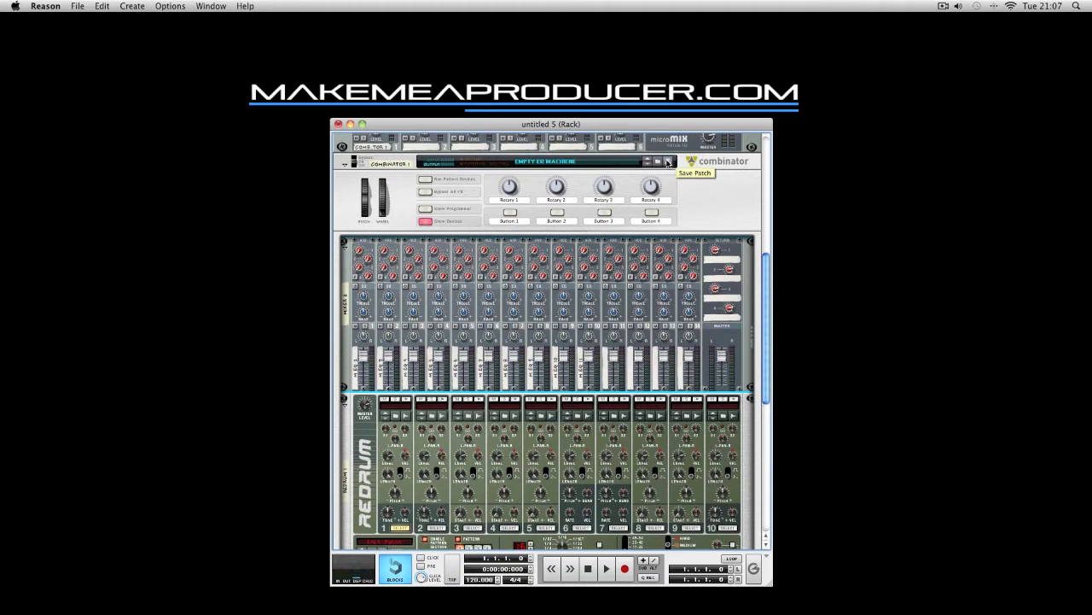
{"action": "scroll", "coordinate": [723, 216], "scroll_direction": "down", "scroll_amount": 7}
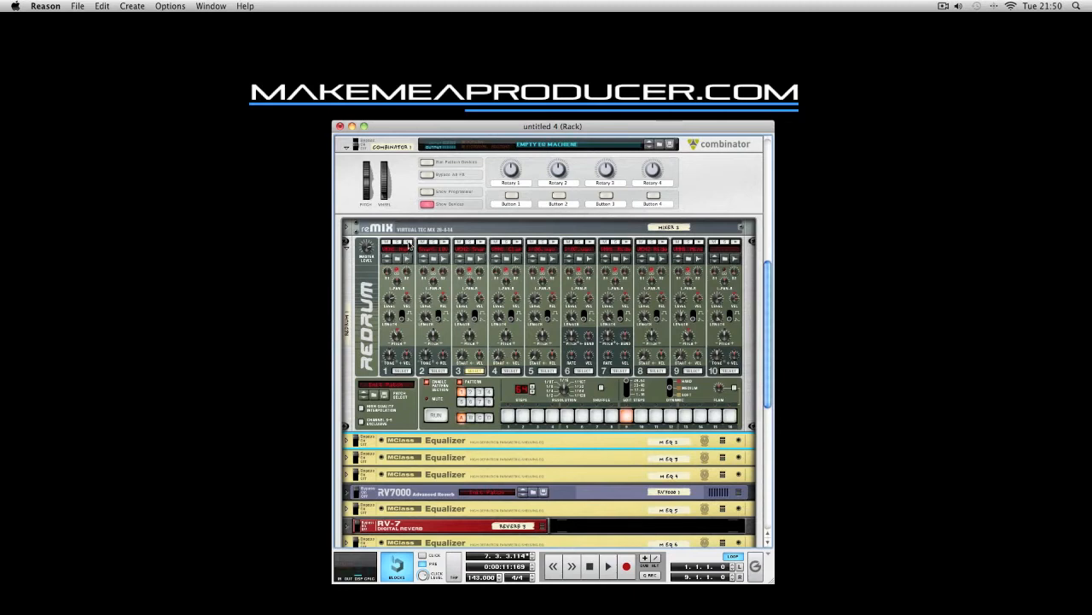
Audition the samples on Redrum channels 1 and 9 and check their pitch settings
{"action": "left_click", "coordinate": [409, 245]}
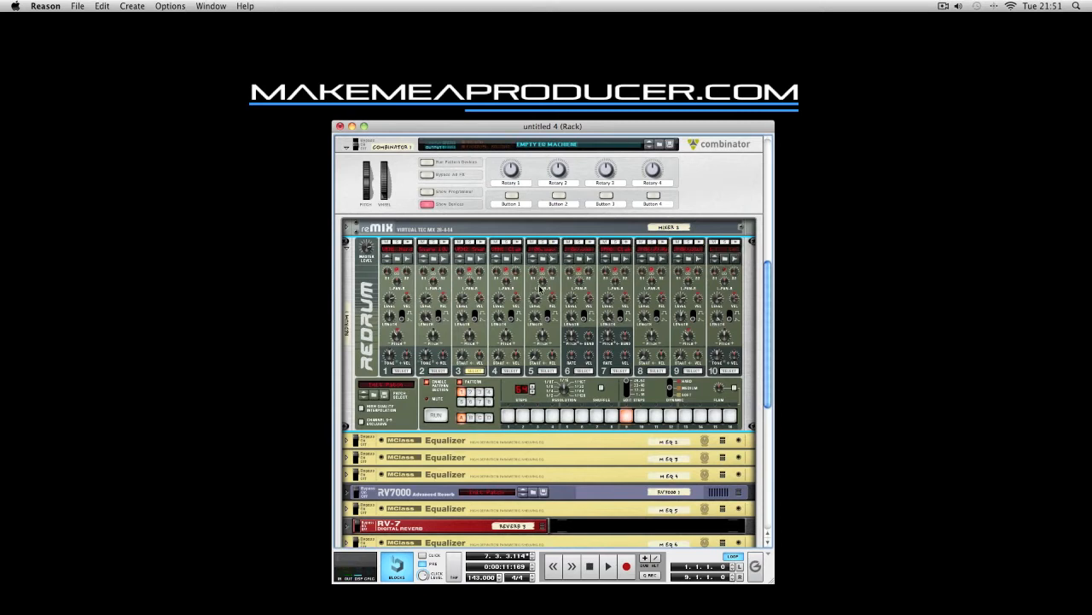
{"action": "mouse_move", "coordinate": [543, 286]}
{"action": "left_click_drag", "start_coordinate": [689, 339], "coordinate": [689, 340]}
{"action": "left_click", "coordinate": [701, 244]}
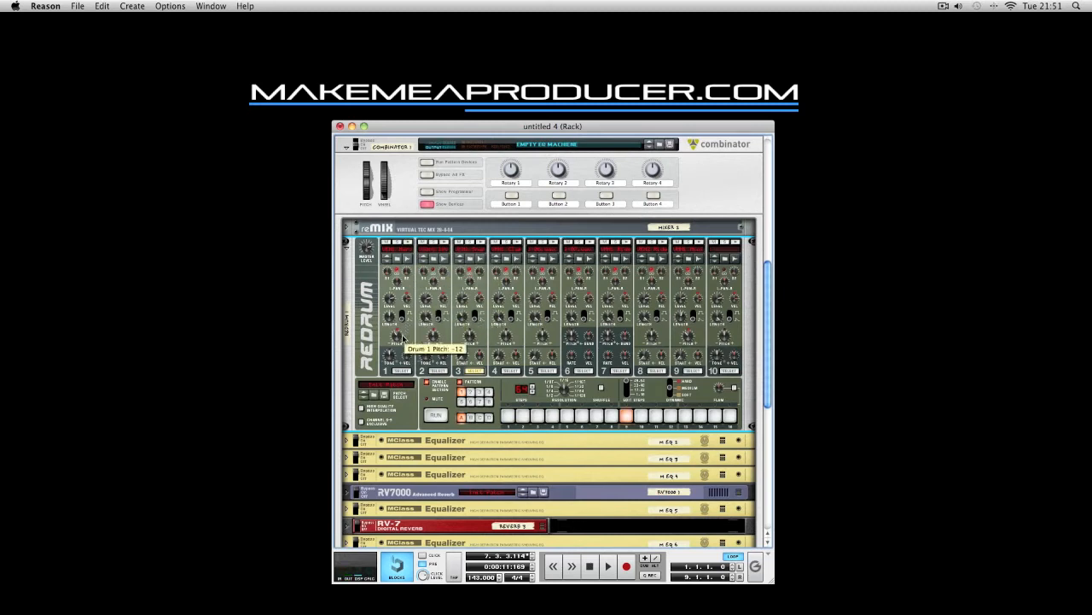
{"action": "left_click", "coordinate": [409, 244]}
{"action": "left_click_drag", "start_coordinate": [402, 338], "coordinate": [399, 342]}
{"action": "left_click", "coordinate": [410, 246]}
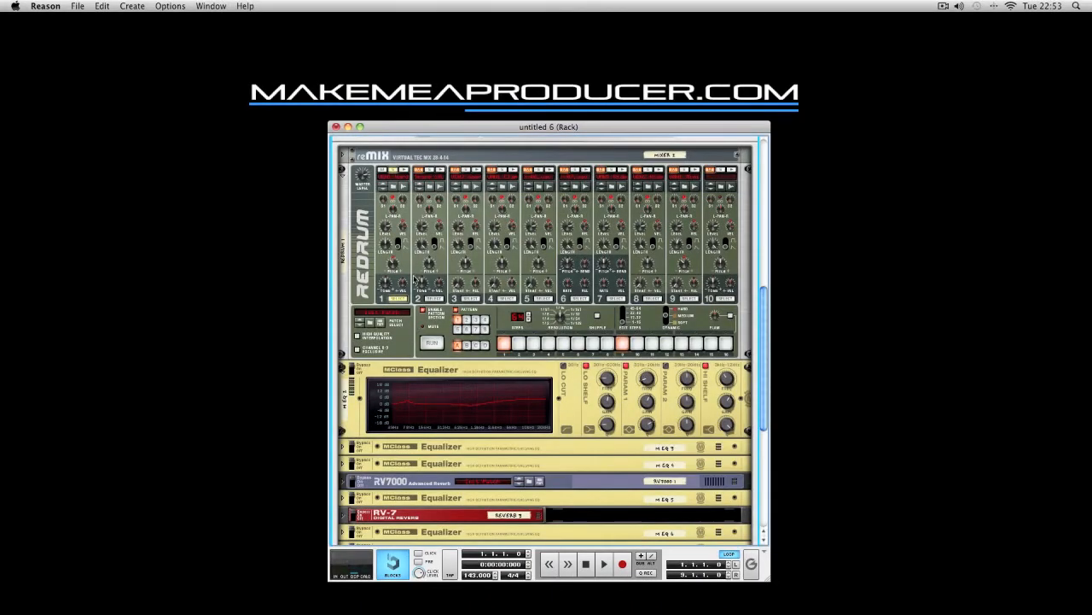
Audition the channel 1 sample repeatedly while testing its pitch control on the Redrum
{"action": "left_click", "coordinate": [406, 171]}
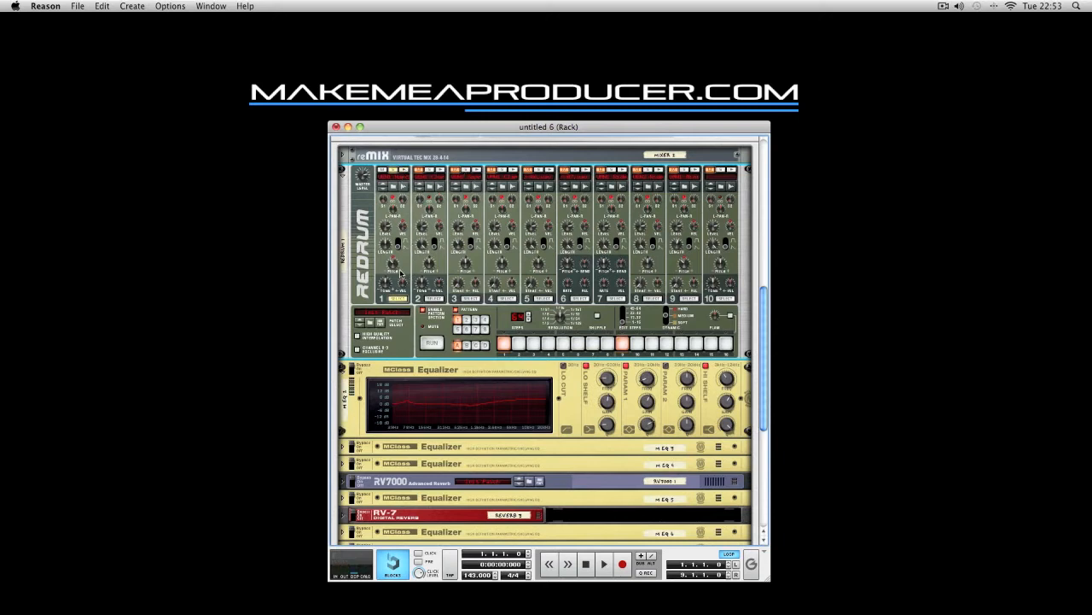
{"action": "left_click_drag", "start_coordinate": [394, 269], "coordinate": [398, 192]}
{"action": "left_click", "coordinate": [407, 171]}
{"action": "left_click", "coordinate": [406, 172]}
Check the band settings of drum 1's equalizer and audition the drum and pattern while comparing the equalizer's bypass and on modes
{"action": "mouse_move", "coordinate": [605, 384]}
{"action": "mouse_move", "coordinate": [648, 380]}
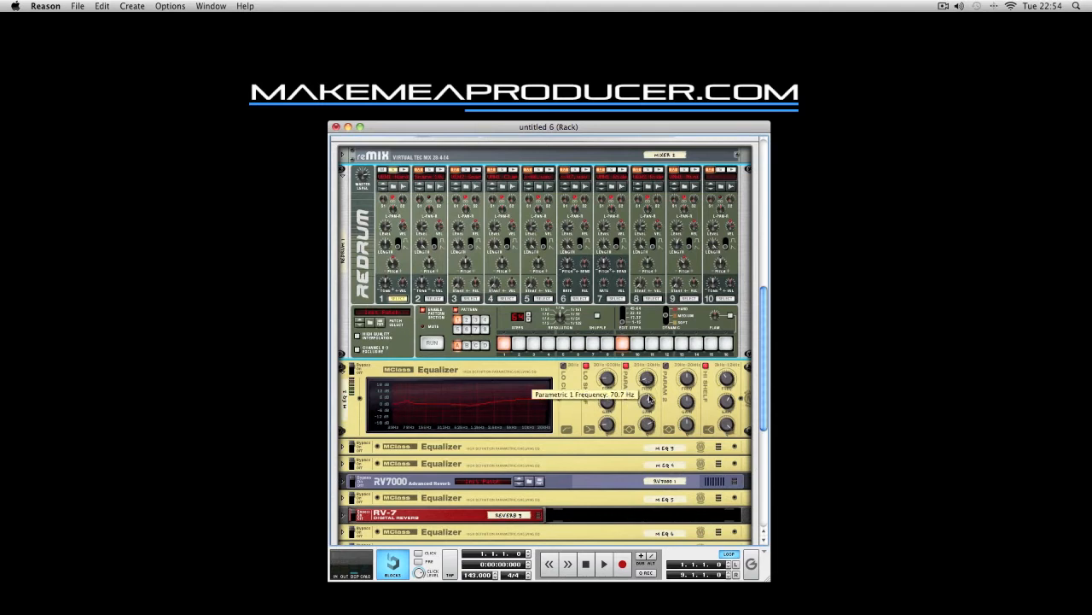
{"action": "mouse_move", "coordinate": [649, 401]}
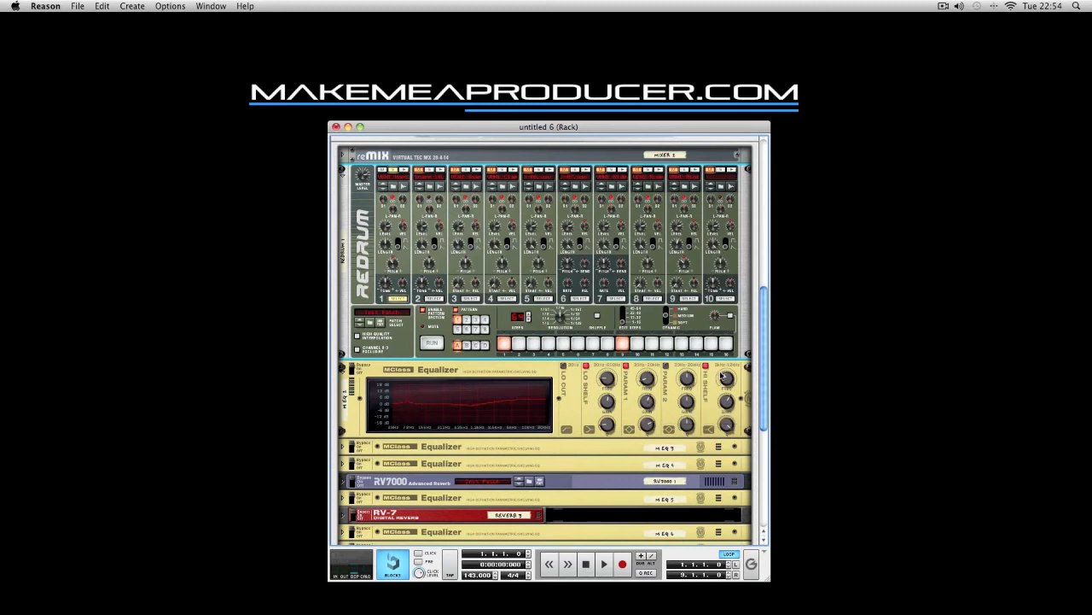
{"action": "mouse_move", "coordinate": [726, 385]}
{"action": "left_click_drag", "start_coordinate": [352, 368], "coordinate": [353, 370]}
{"action": "left_click", "coordinate": [405, 173]}
{"action": "left_click", "coordinate": [428, 344]}
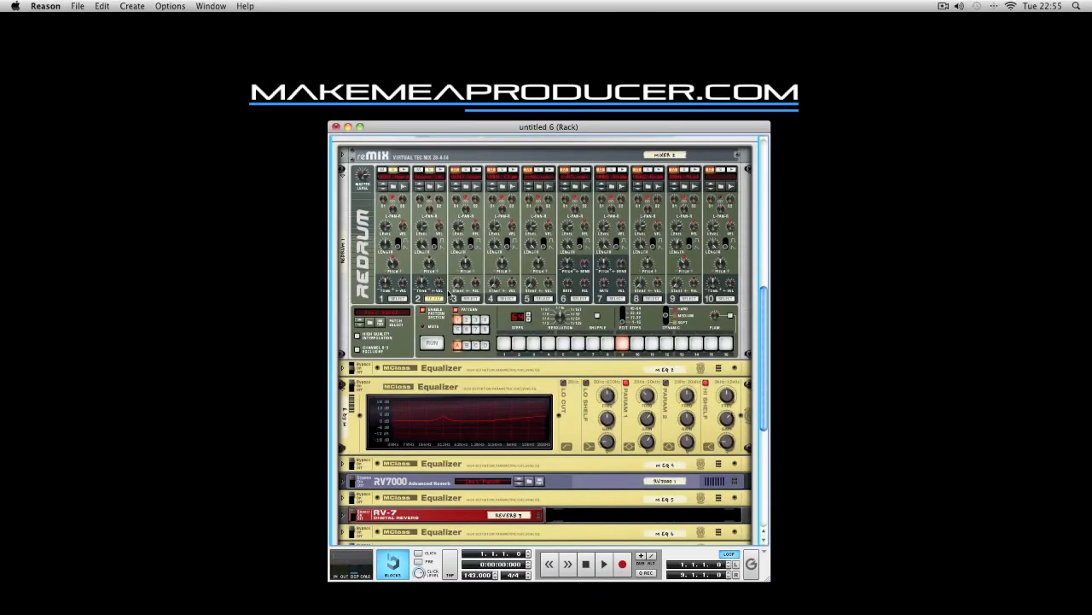
Audition the sample on Redrum channel 2
{"action": "left_click", "coordinate": [444, 170]}
{"action": "left_click", "coordinate": [444, 170]}
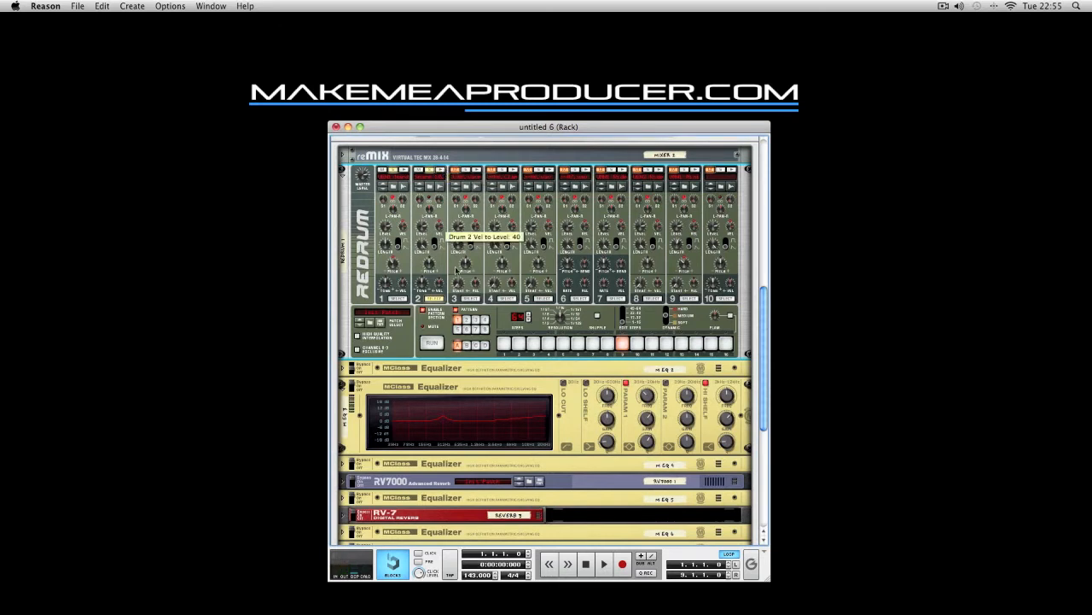
Play the drum pattern briefly and check the Parametric 1 and Hi Shelf settings of drum 2's equalizer
{"action": "left_click", "coordinate": [432, 344]}
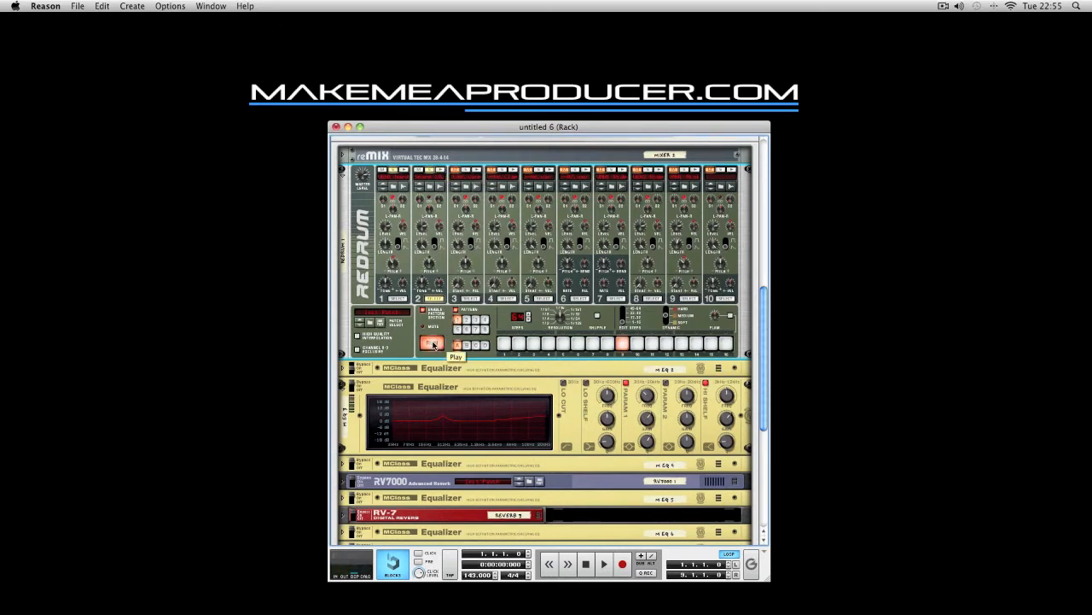
{"action": "left_click", "coordinate": [432, 344]}
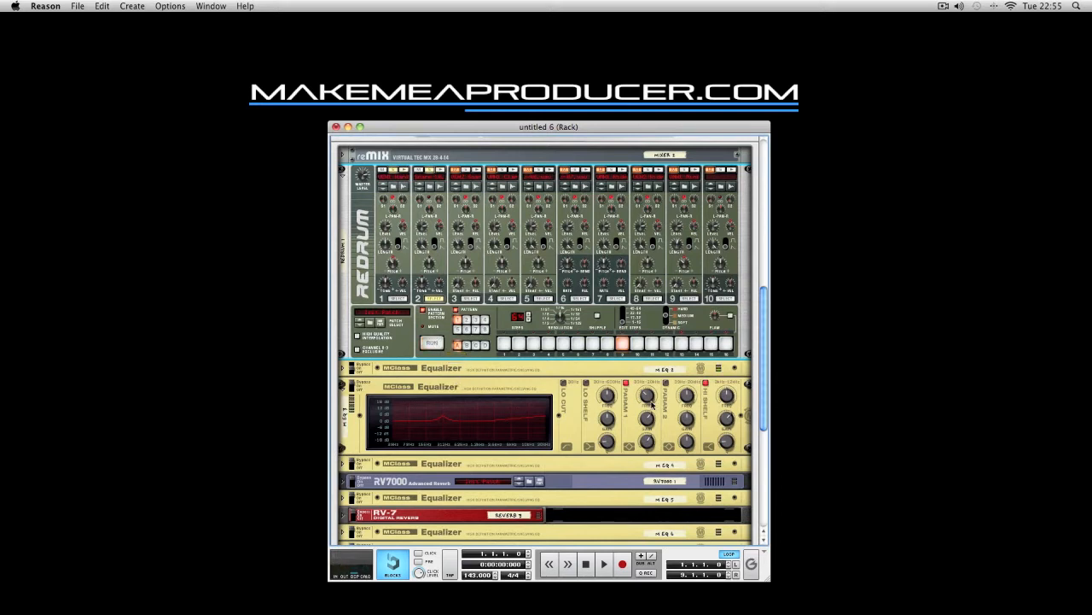
{"action": "mouse_move", "coordinate": [652, 404]}
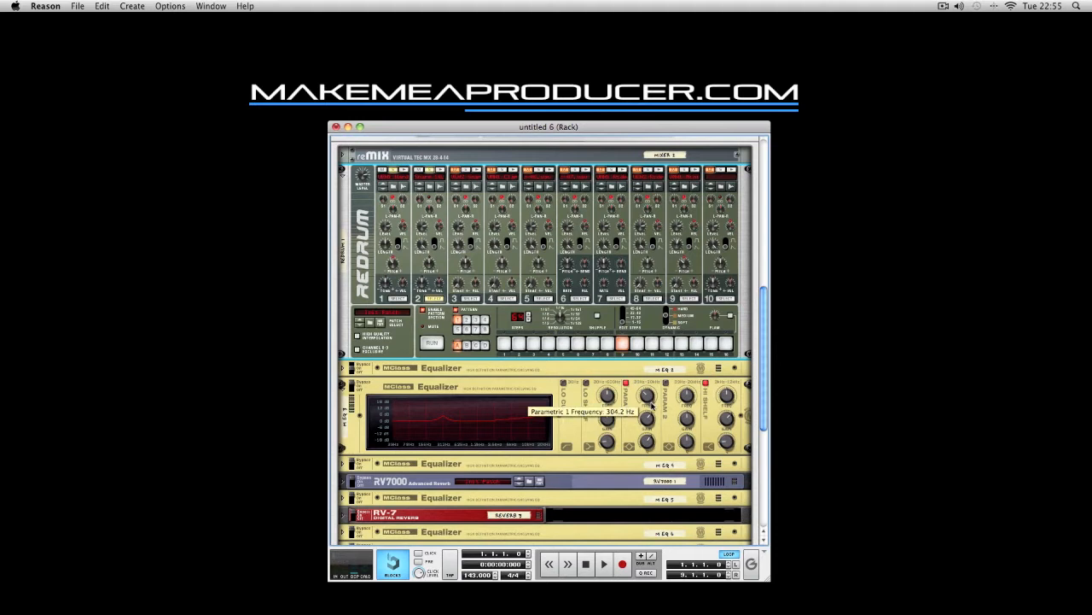
{"action": "mouse_move", "coordinate": [649, 417]}
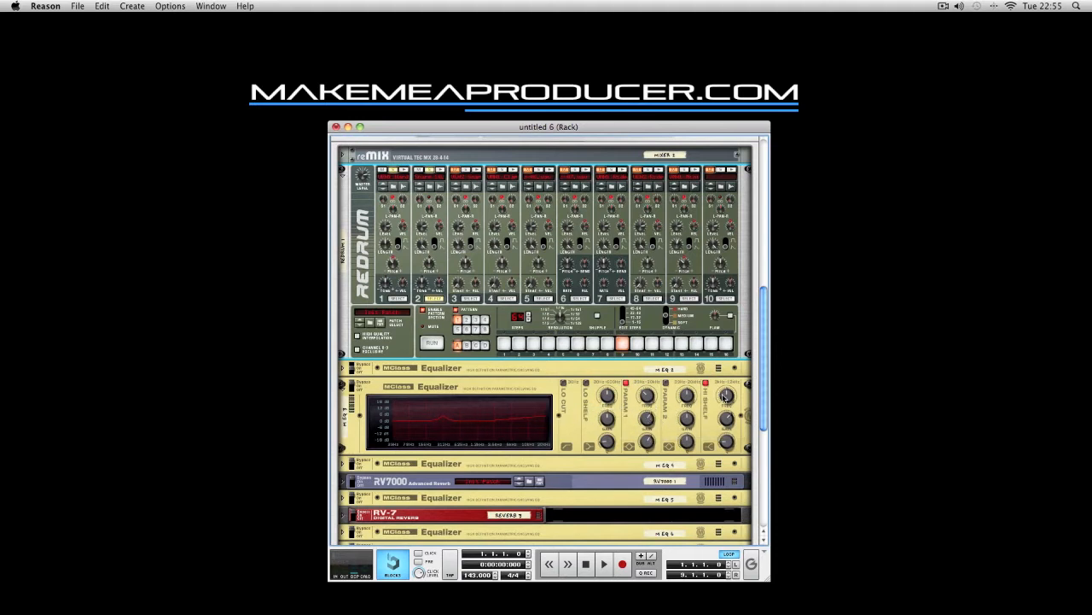
{"action": "mouse_move", "coordinate": [726, 417]}
Compare bypass and on modes of drum 2's equalizer while auditioning the channel 2 sample and the running pattern
{"action": "left_click", "coordinate": [353, 384]}
{"action": "left_click", "coordinate": [353, 388]}
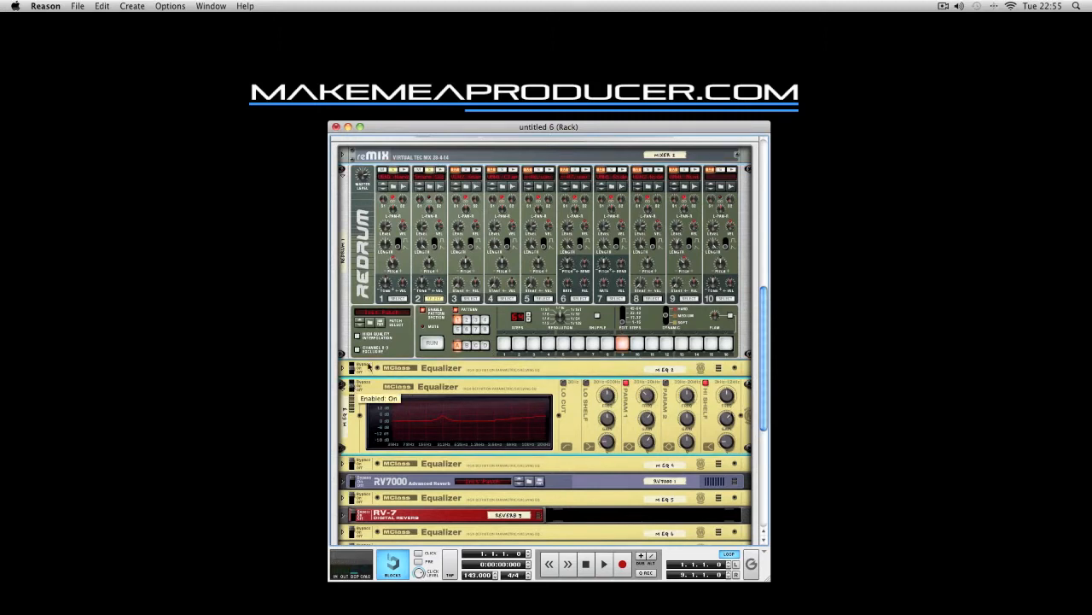
{"action": "left_click", "coordinate": [438, 172]}
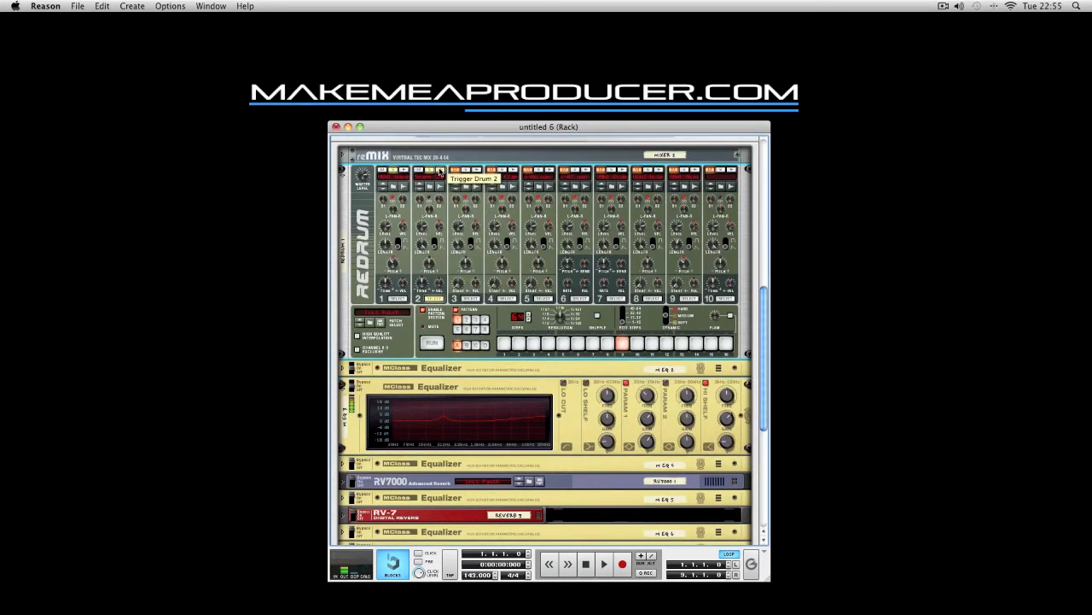
{"action": "left_click", "coordinate": [432, 344]}
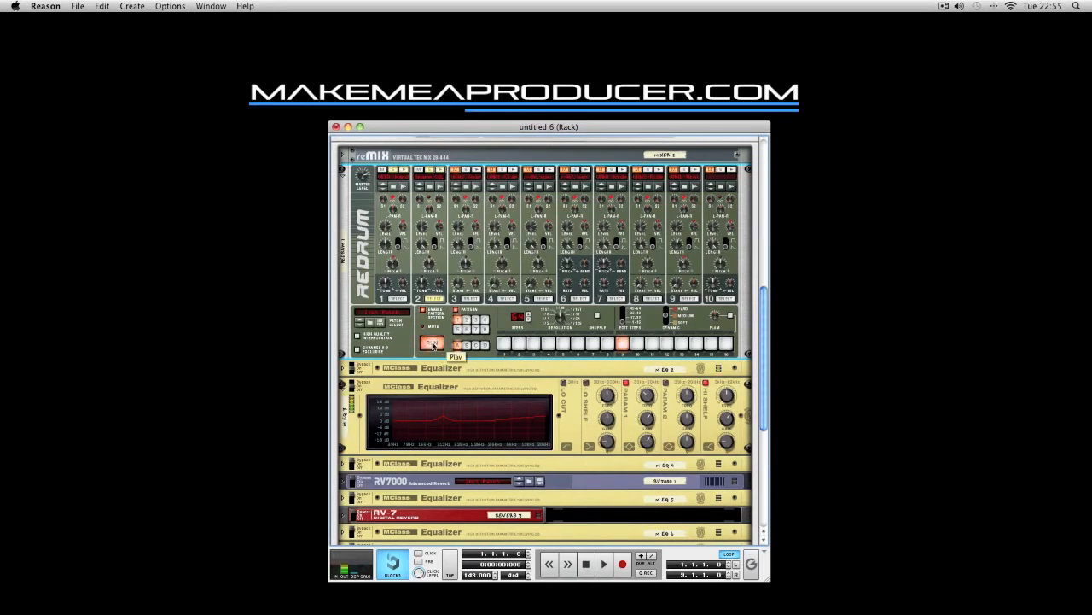
{"action": "left_click", "coordinate": [433, 344]}
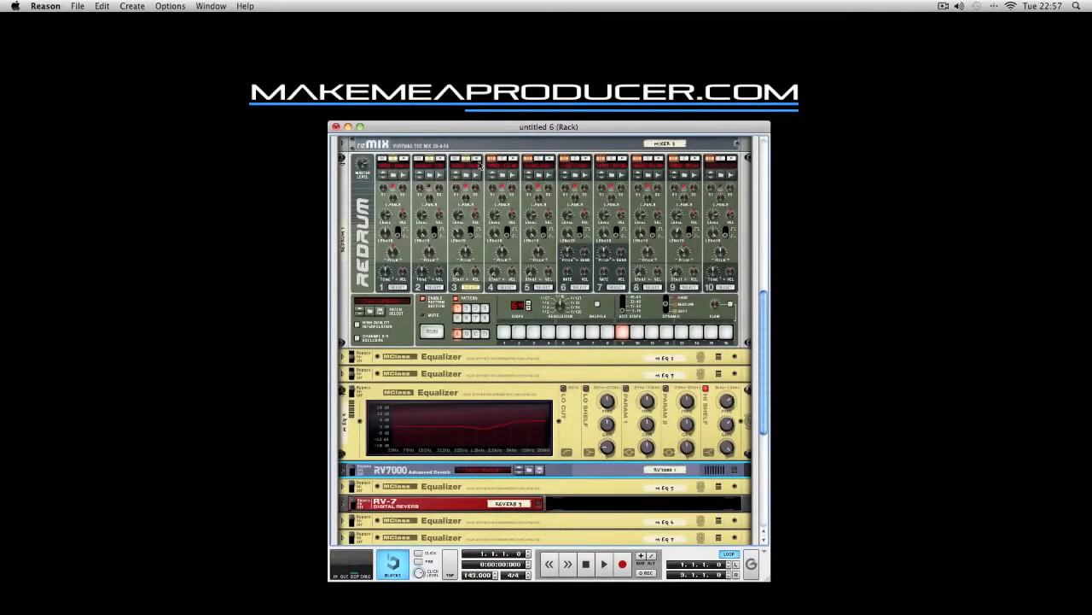
Audition the channel 3 sample and the pattern while checking drum 3's equalizer Hi Shelf and testing its bypass switch
{"action": "left_click", "coordinate": [480, 161]}
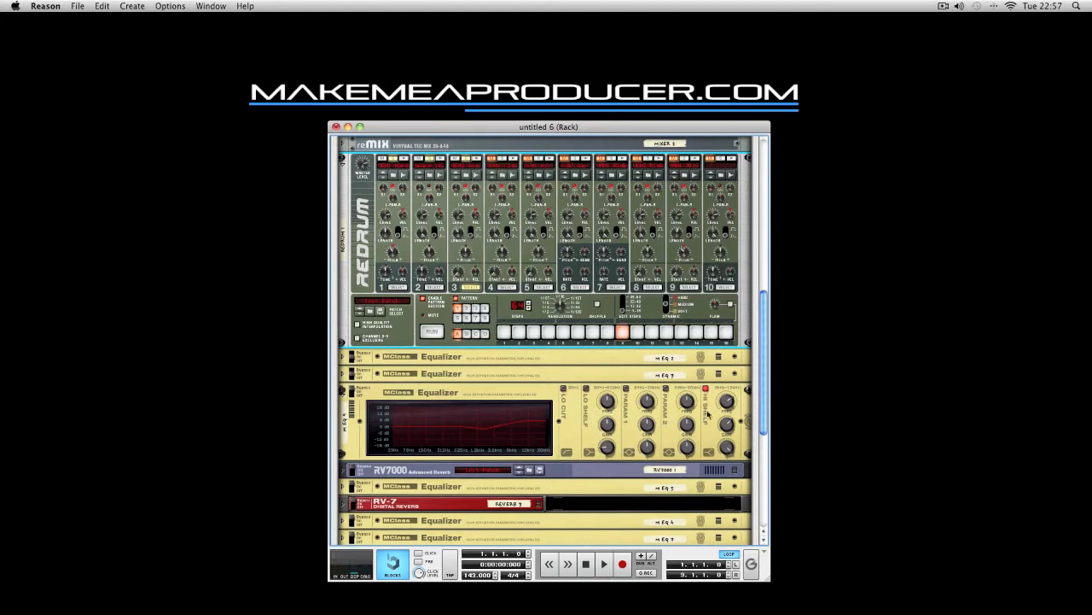
{"action": "mouse_move", "coordinate": [727, 424]}
{"action": "left_click", "coordinate": [356, 391]}
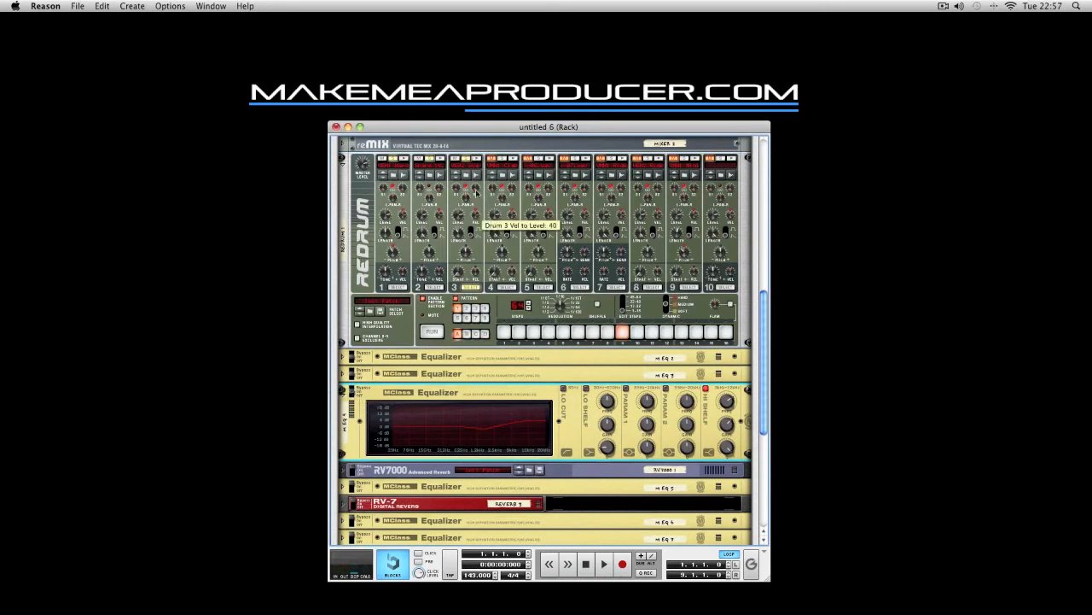
{"action": "left_click", "coordinate": [480, 161]}
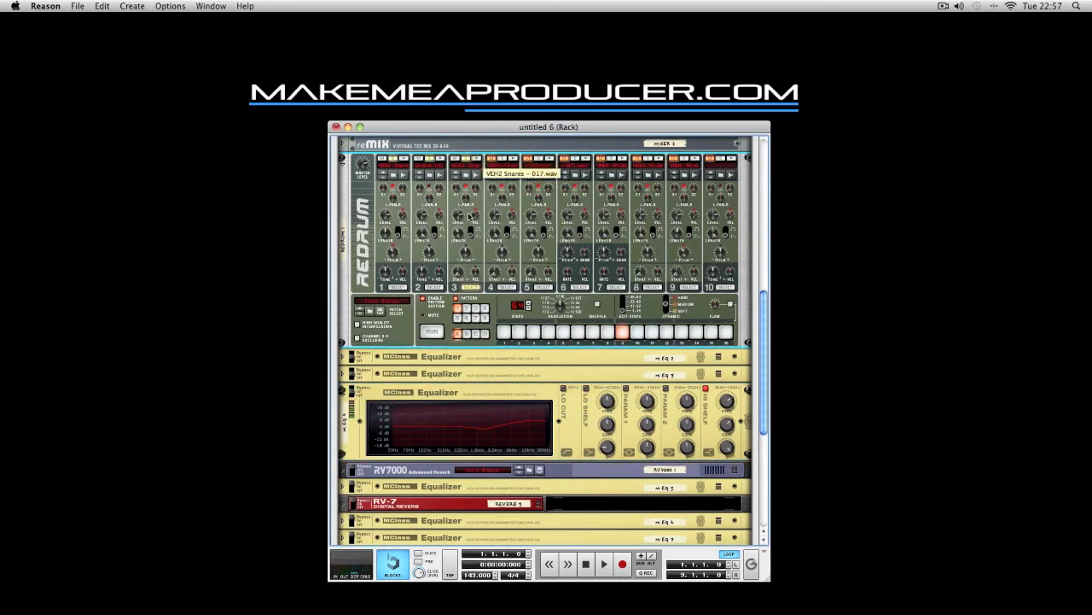
{"action": "left_click", "coordinate": [433, 332]}
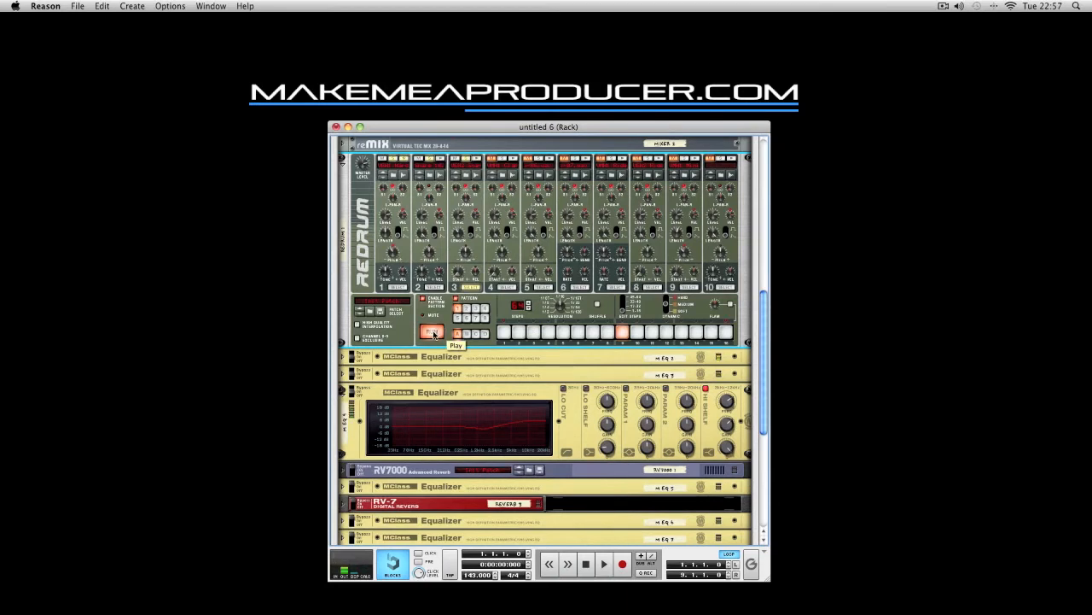
{"action": "left_click", "coordinate": [432, 332]}
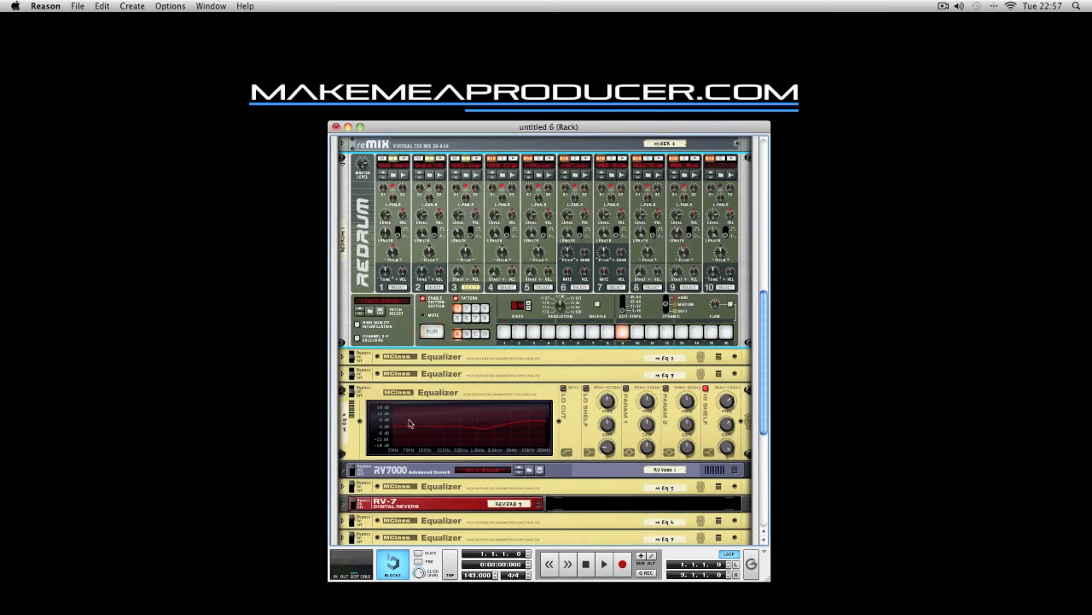
Unfold the RV7000 reverb below drum 3's equalizer, check its algorithm setting and start the drum pattern
{"action": "left_click", "coordinate": [342, 471]}
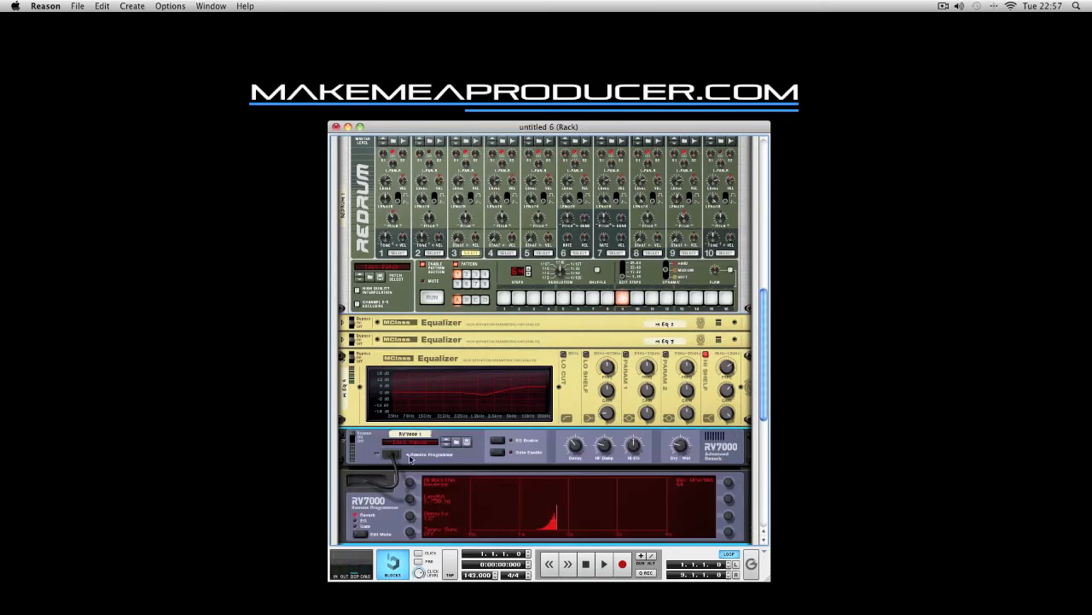
{"action": "scroll", "coordinate": [414, 458], "scroll_direction": "down", "scroll_amount": 2}
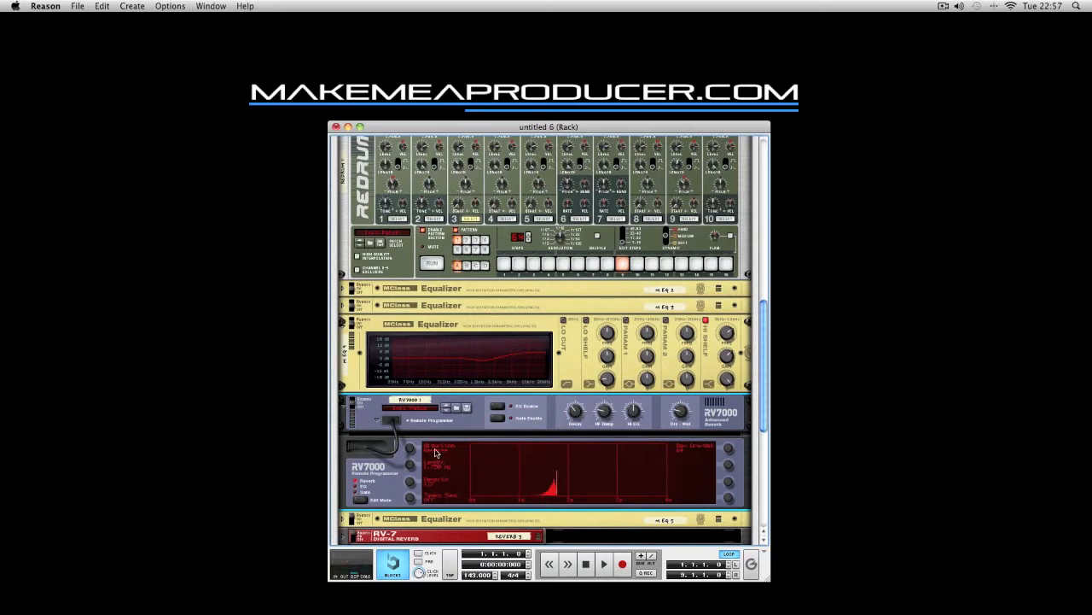
{"action": "mouse_move", "coordinate": [410, 449]}
{"action": "left_mouse_down"}
{"action": "mouse_move", "coordinate": [409, 482]}
{"action": "mouse_move", "coordinate": [410, 448]}
{"action": "left_mouse_up"}
{"action": "left_click", "coordinate": [428, 265]}
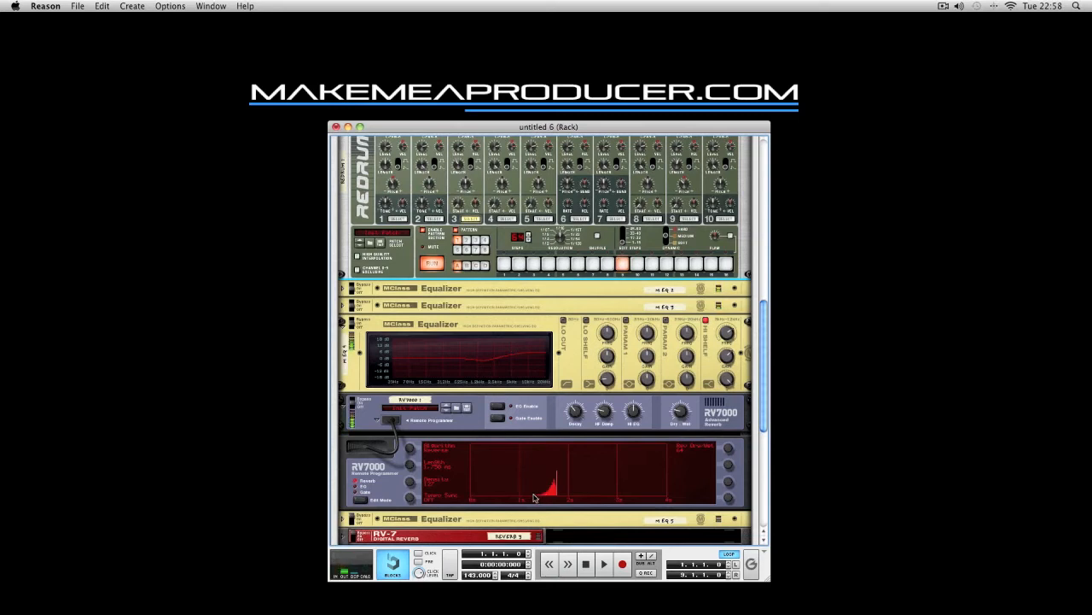
Try different decay and dry/wet amounts on the RV7000 reverb, restore the decay and stop the pattern
{"action": "left_click", "coordinate": [583, 413]}
{"action": "left_click_drag", "start_coordinate": [583, 412], "coordinate": [584, 400]}
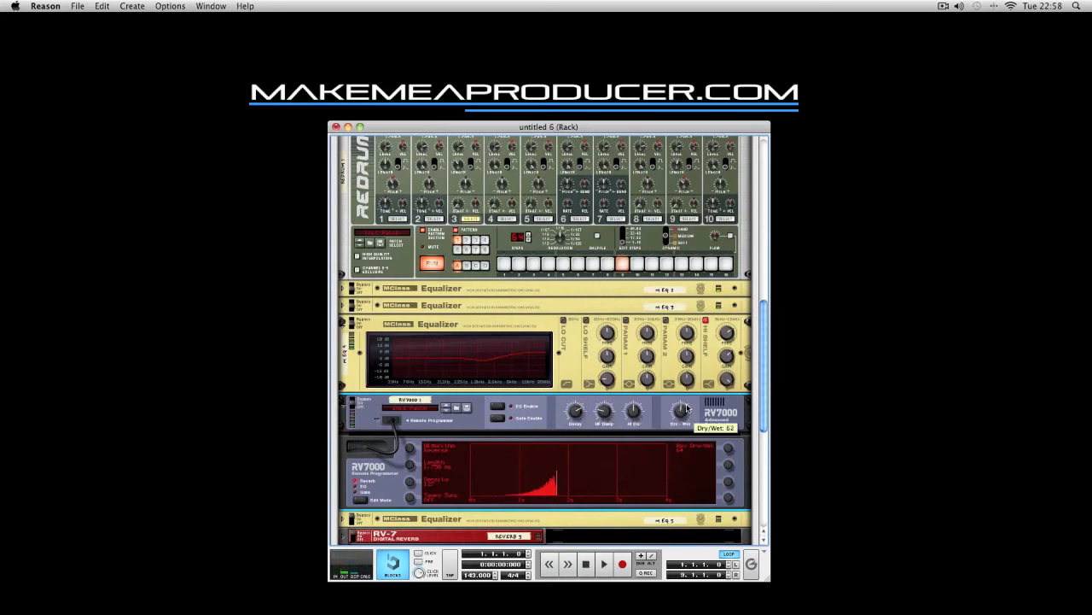
{"action": "left_click_drag", "start_coordinate": [687, 408], "coordinate": [681, 417]}
{"action": "left_click_drag", "start_coordinate": [575, 421], "coordinate": [575, 429]}
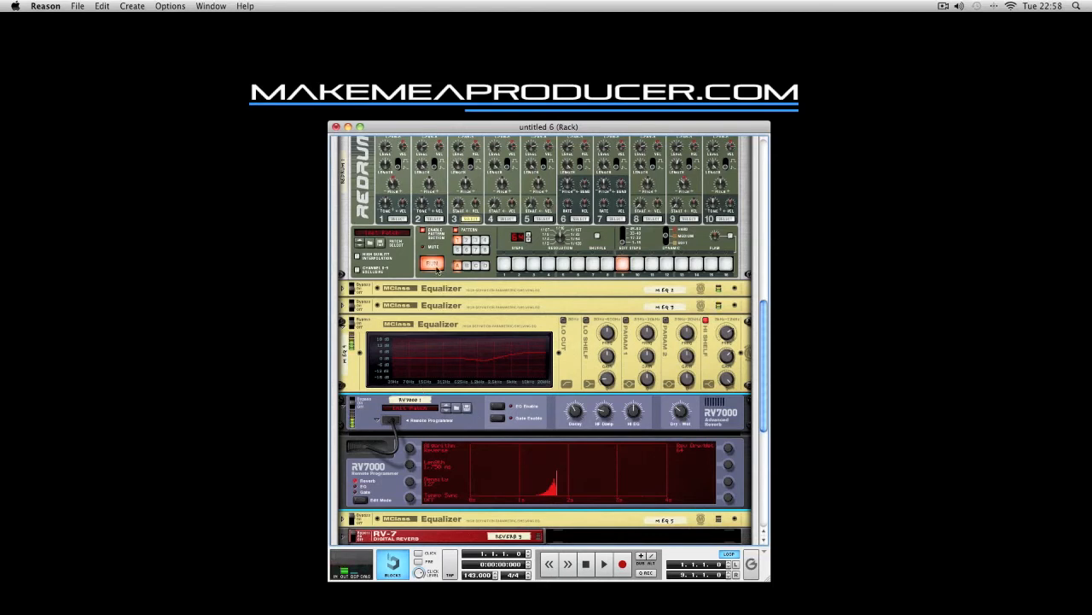
{"action": "left_click", "coordinate": [433, 264]}
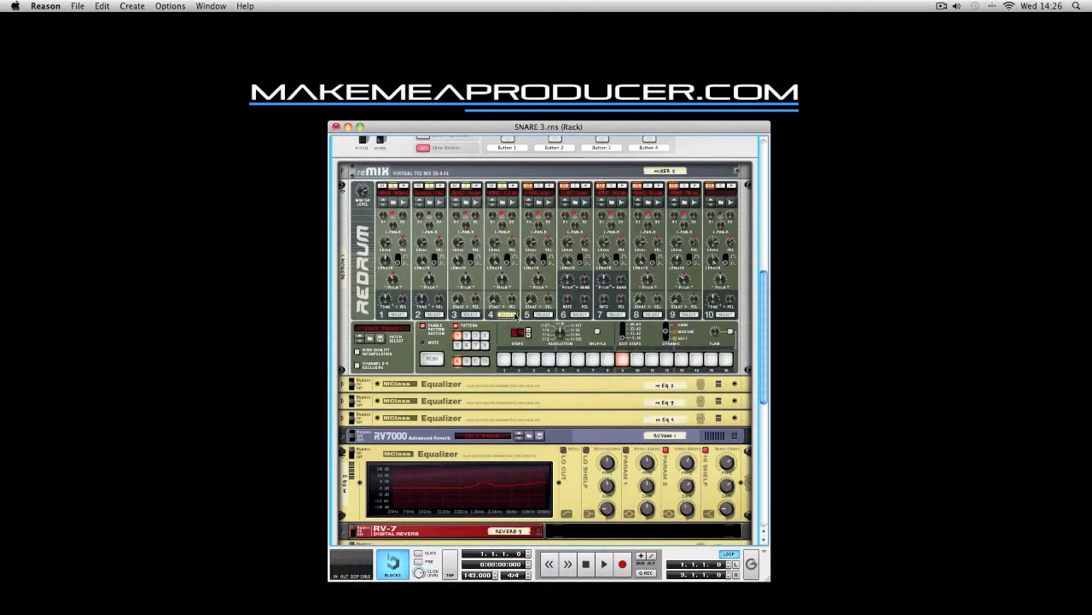
Audition the channel 4 sample, check its equalizer's Parametric 2 and Hi Shelf settings and test the equalizer's bypass switch
{"action": "left_click", "coordinate": [516, 188]}
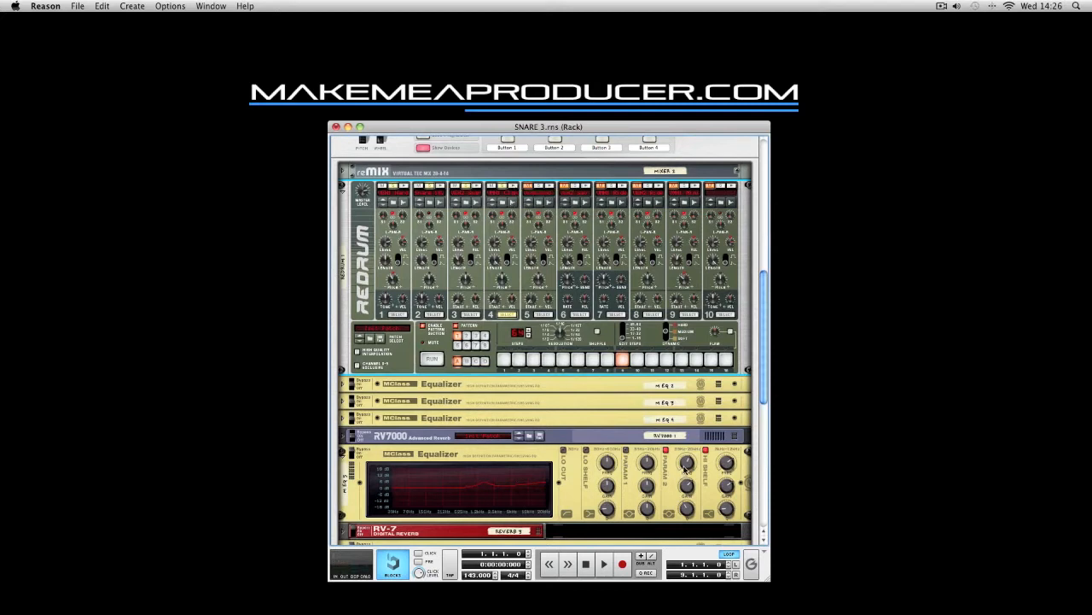
{"action": "mouse_move", "coordinate": [685, 469]}
{"action": "mouse_move", "coordinate": [725, 485]}
{"action": "left_click", "coordinate": [352, 452]}
{"action": "left_click", "coordinate": [518, 189]}
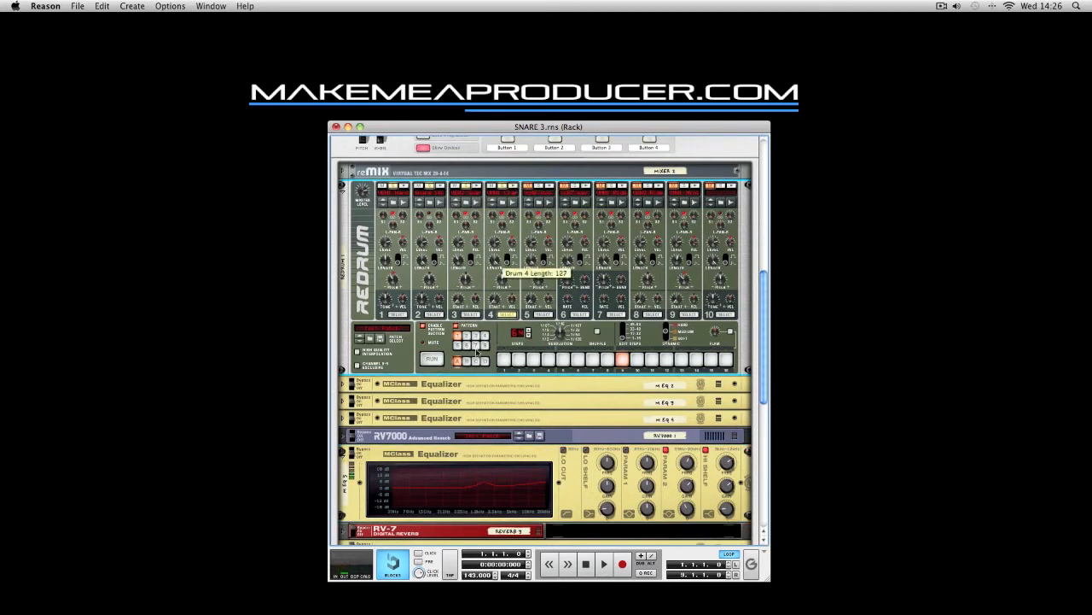
Unfold the RV-7 reverb below drum 4's equalizer, switch its bypass mode and audition the channel 4 sample
{"action": "scroll", "coordinate": [367, 518], "scroll_direction": "down", "scroll_amount": 3}
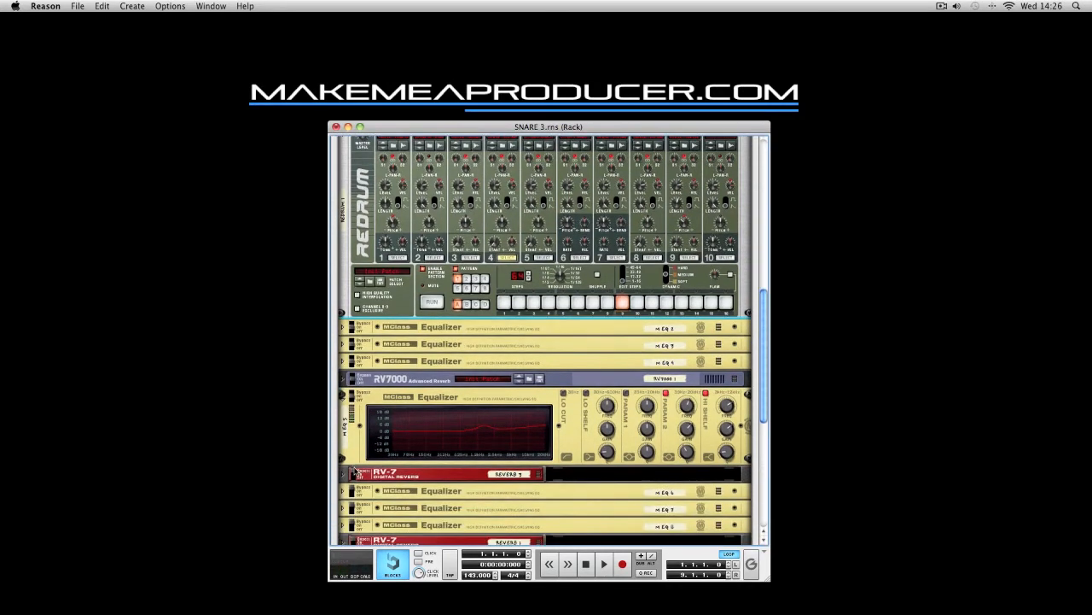
{"action": "left_click", "coordinate": [345, 474]}
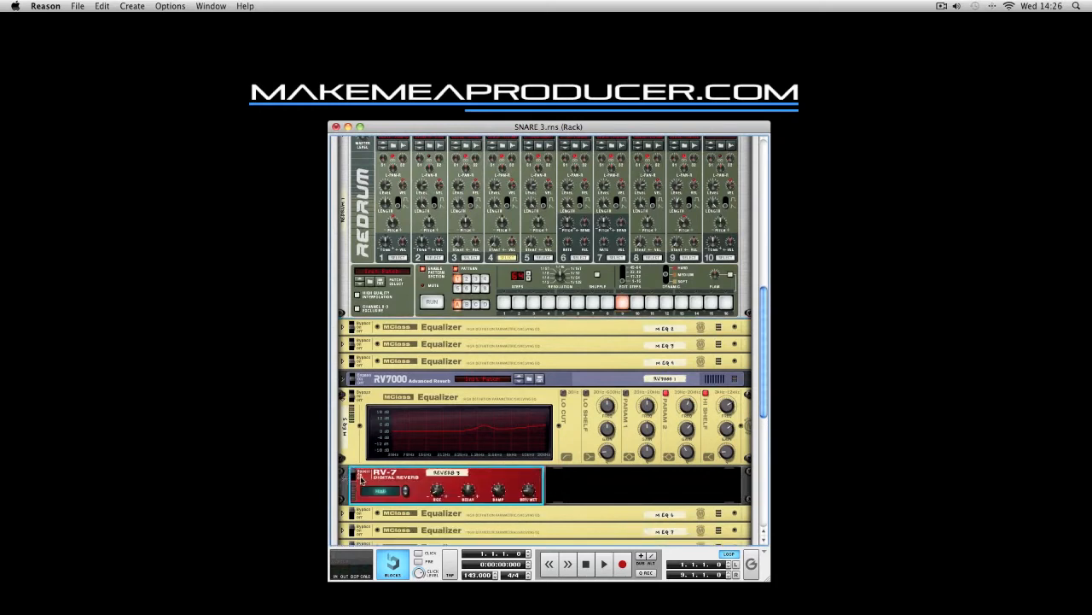
{"action": "left_click", "coordinate": [355, 478]}
{"action": "scroll", "coordinate": [526, 268], "scroll_direction": "up", "scroll_amount": 2}
{"action": "left_click", "coordinate": [513, 162]}
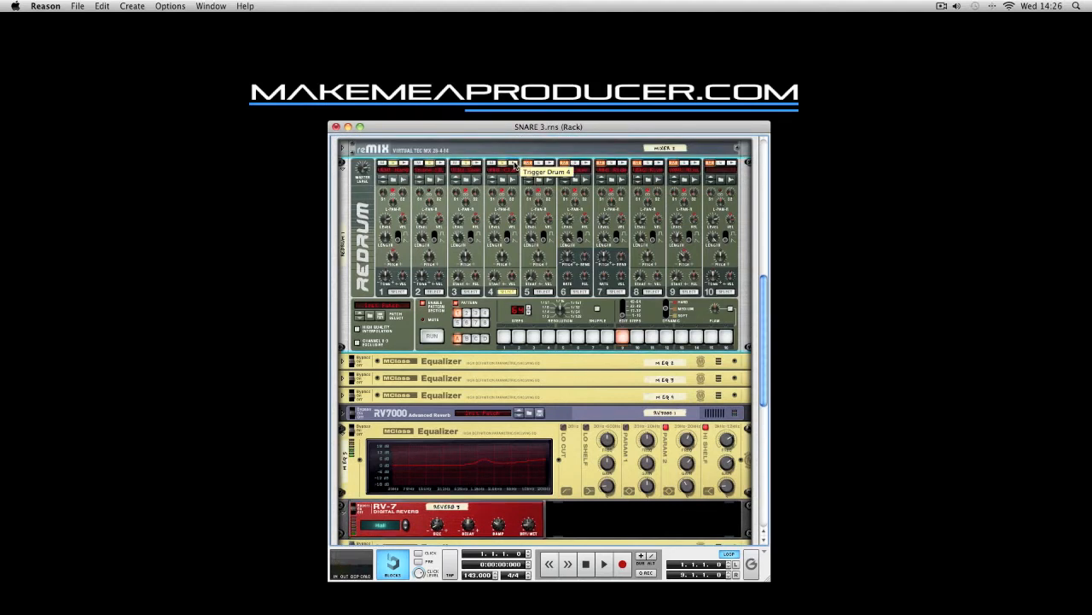
Play the pattern while toggling the bypass modes of drum 4's RV-7 reverb and equalizer to compare the sound
{"action": "left_click", "coordinate": [432, 335]}
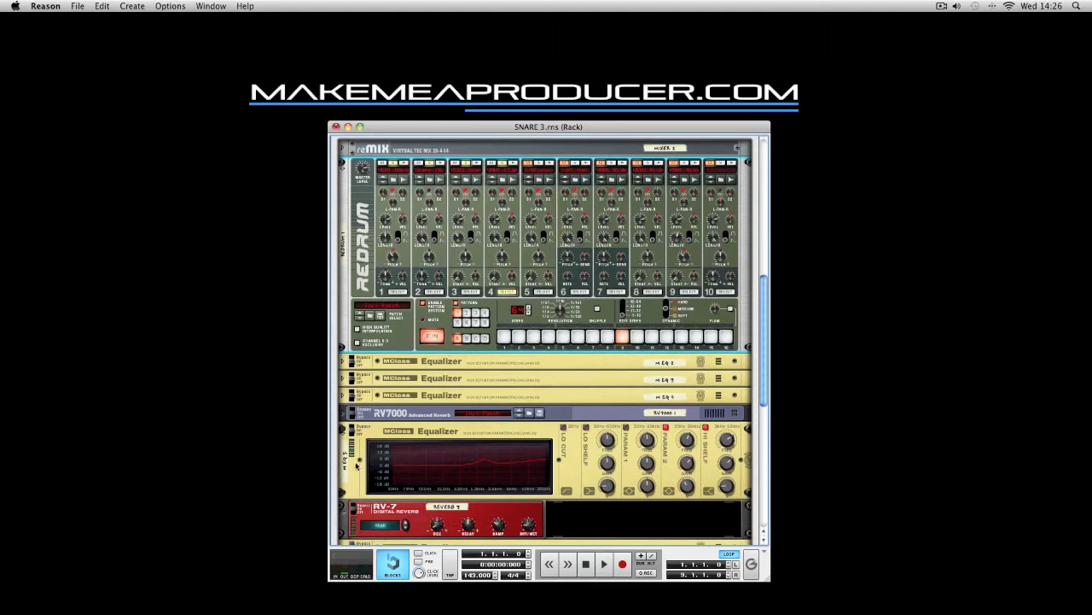
{"action": "left_click_drag", "start_coordinate": [355, 511], "coordinate": [354, 503]}
{"action": "left_click_drag", "start_coordinate": [353, 430], "coordinate": [352, 422]}
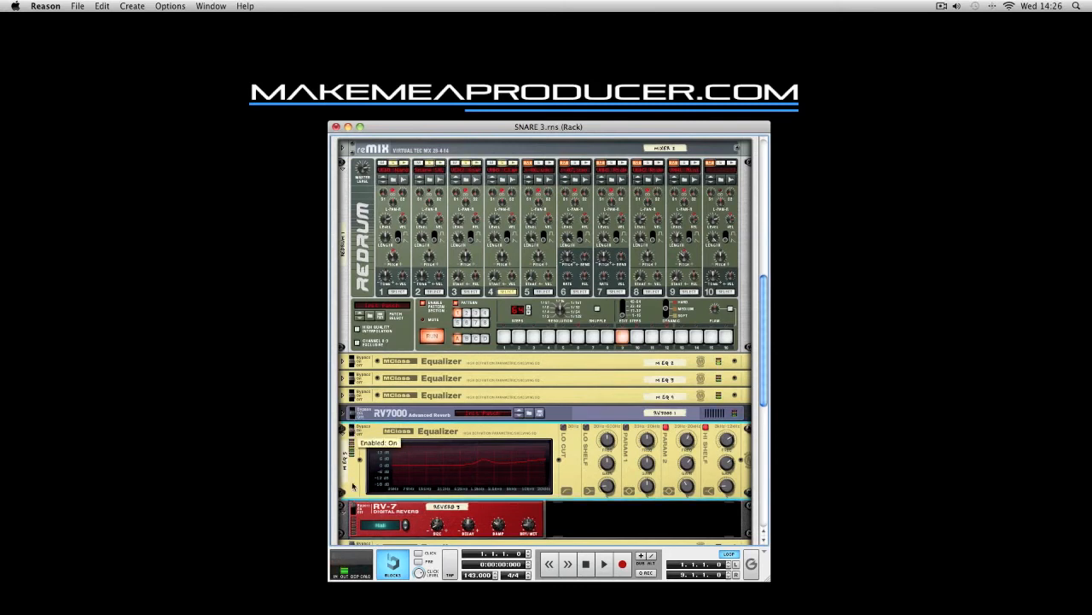
{"action": "left_click", "coordinate": [356, 507]}
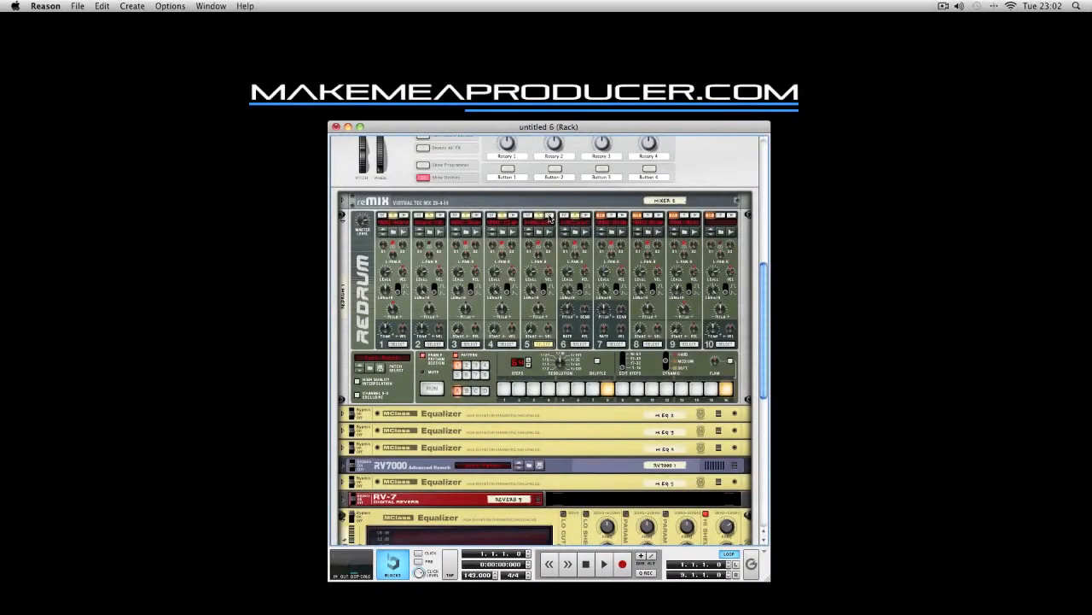
Audition the samples on Redrum channels 5 and 6, check their pan settings and play the pattern briefly
{"action": "left_click", "coordinate": [551, 218]}
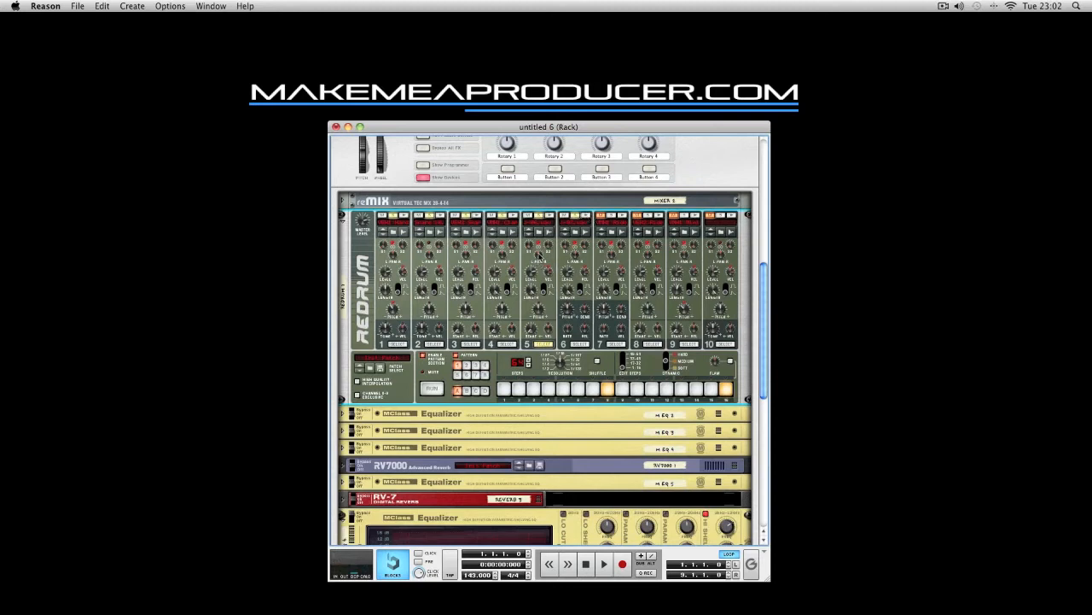
{"action": "mouse_move", "coordinate": [538, 253]}
{"action": "mouse_move", "coordinate": [577, 254]}
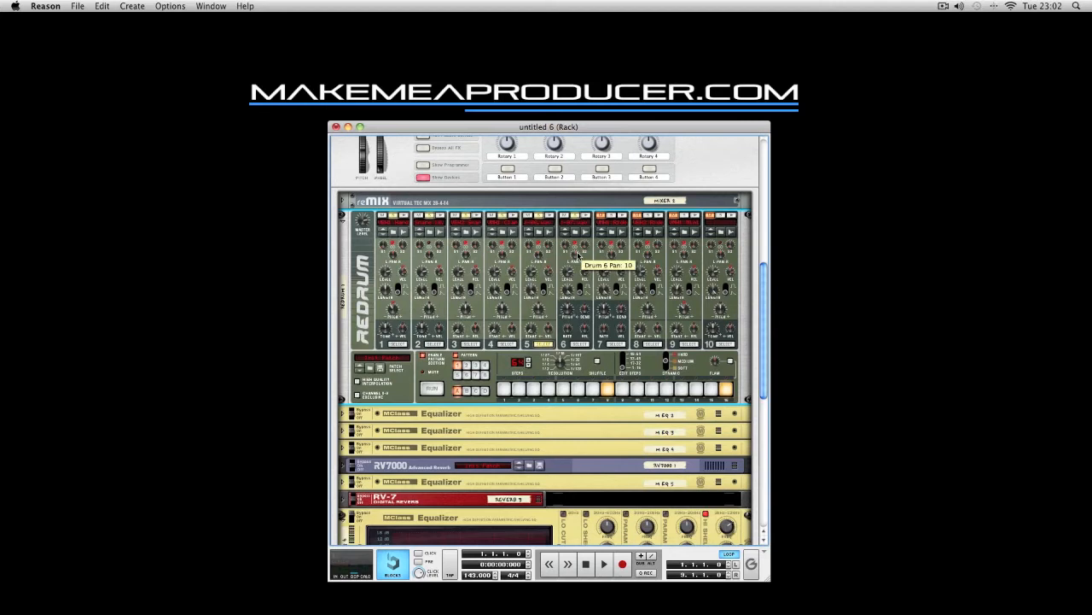
{"action": "left_click", "coordinate": [550, 215]}
{"action": "left_click", "coordinate": [589, 216]}
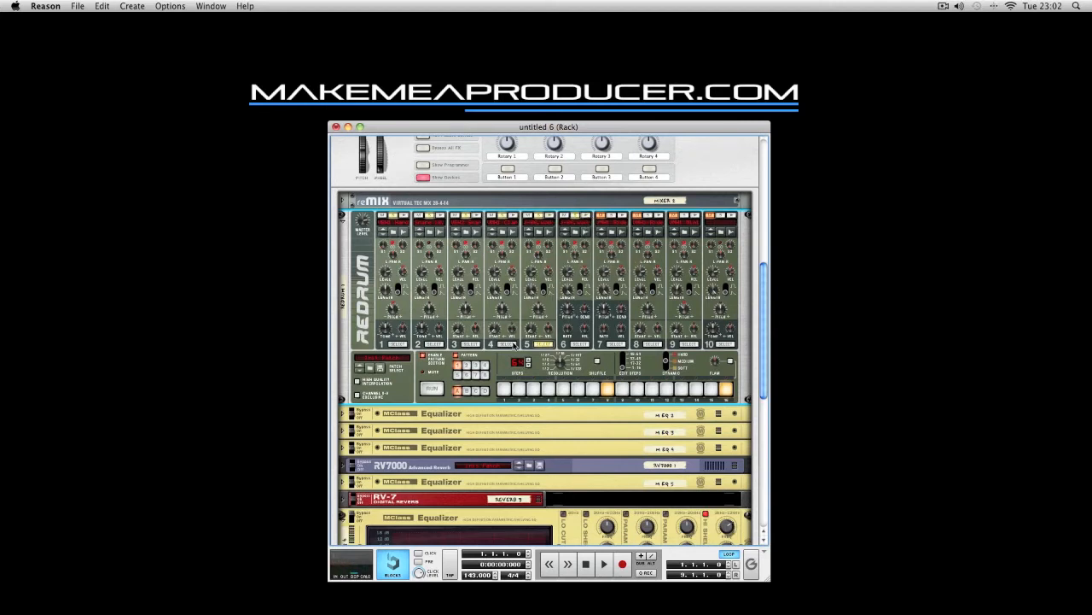
{"action": "left_click", "coordinate": [441, 390]}
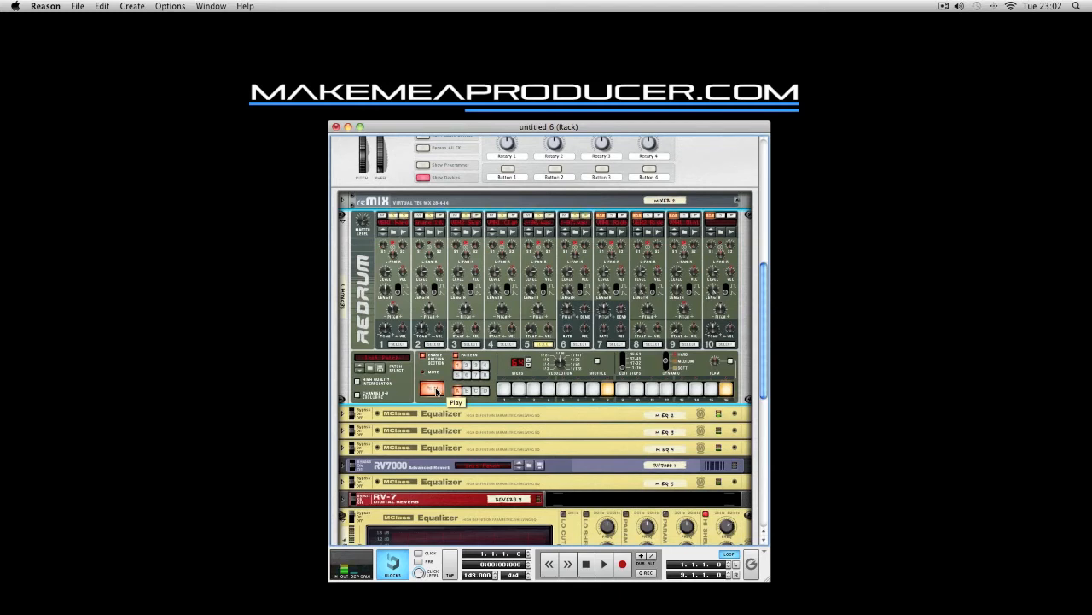
{"action": "left_click", "coordinate": [437, 391]}
Check the Hi Shelf frequency on the equalizers of drums 5 and 6
{"action": "scroll", "coordinate": [525, 367], "scroll_direction": "down", "scroll_amount": 3}
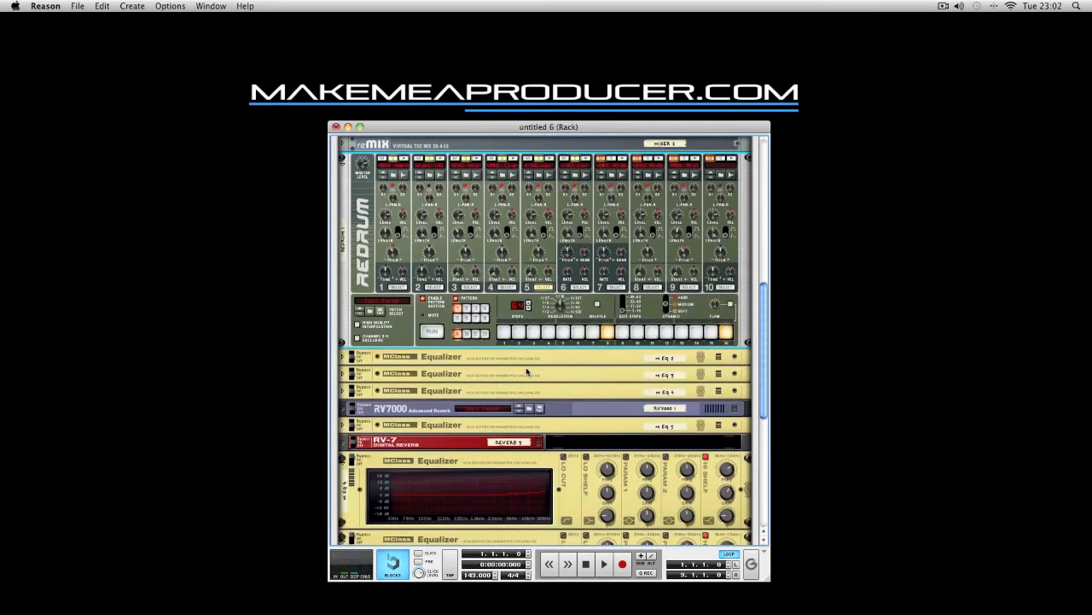
{"action": "scroll", "coordinate": [570, 301], "scroll_direction": "down", "scroll_amount": 5}
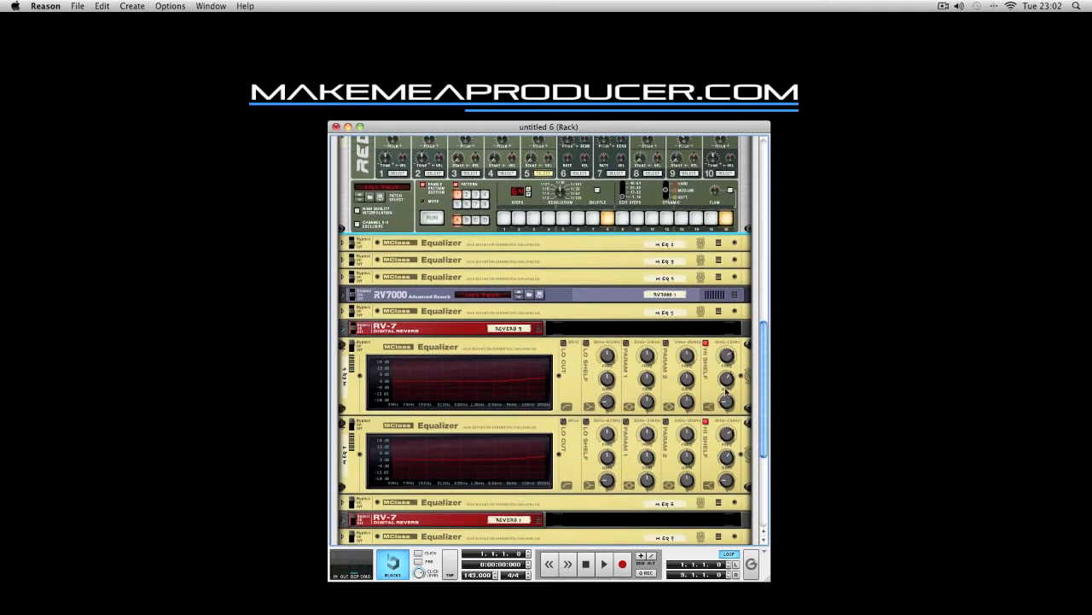
{"action": "mouse_move", "coordinate": [726, 362]}
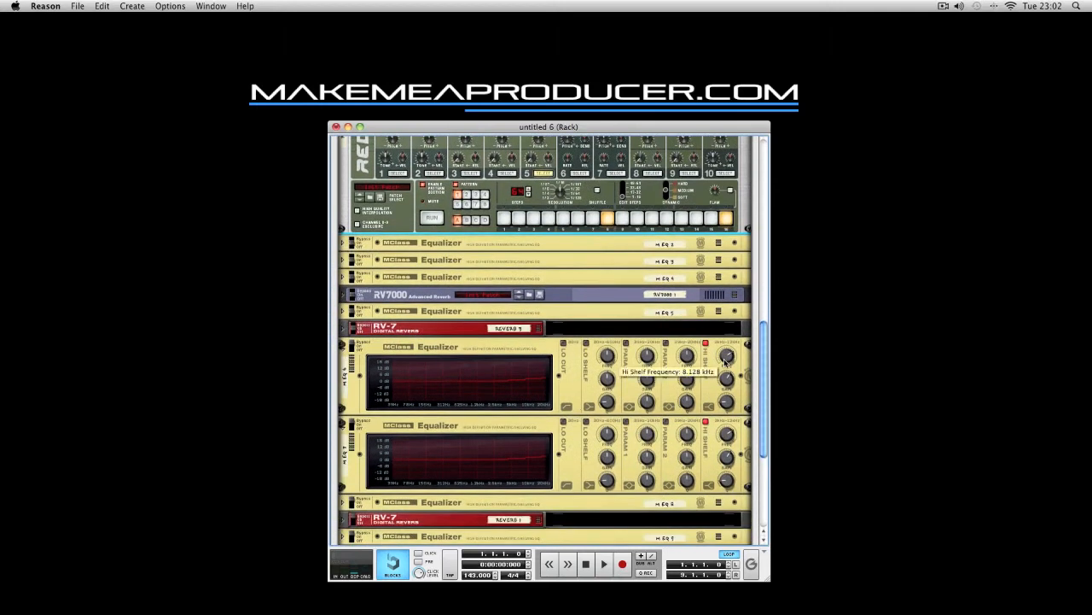
{"action": "mouse_move", "coordinate": [730, 432]}
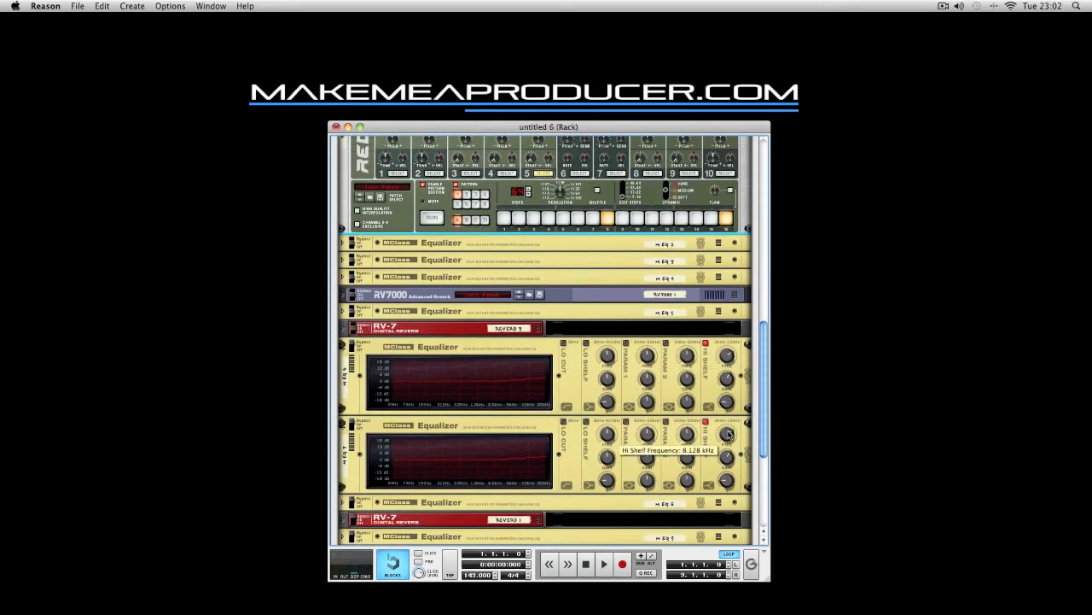
Check the Hi Shelf gain on drum 6's equalizer, switch the bypass modes of drums 5 and 6's equalizers and play the pattern briefly
{"action": "mouse_move", "coordinate": [729, 458]}
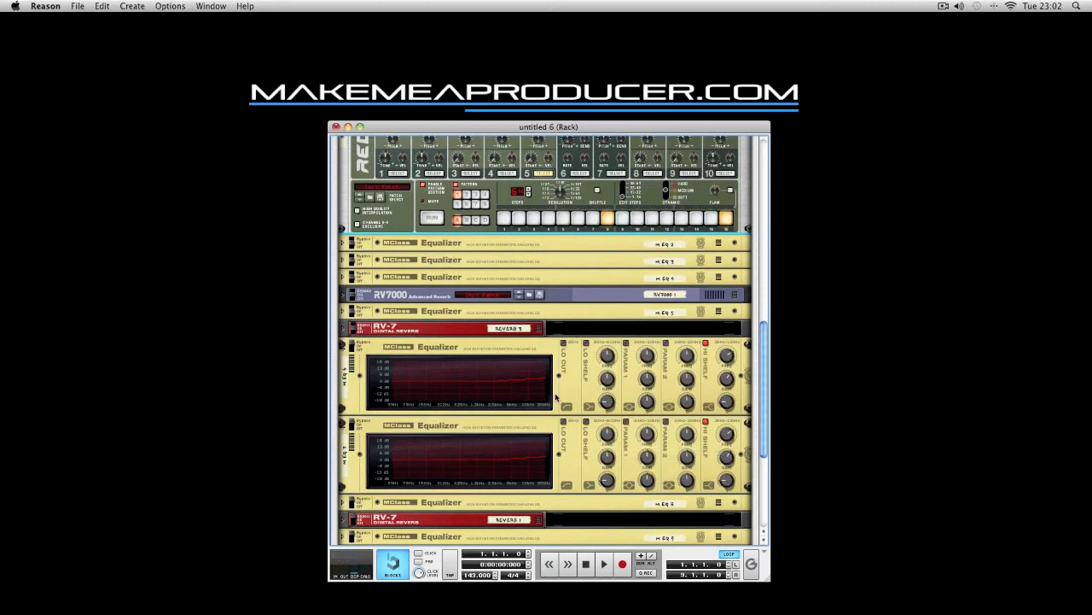
{"action": "left_click", "coordinate": [353, 350]}
{"action": "left_click", "coordinate": [354, 421]}
{"action": "scroll", "coordinate": [481, 345], "scroll_direction": "up", "scroll_amount": 5}
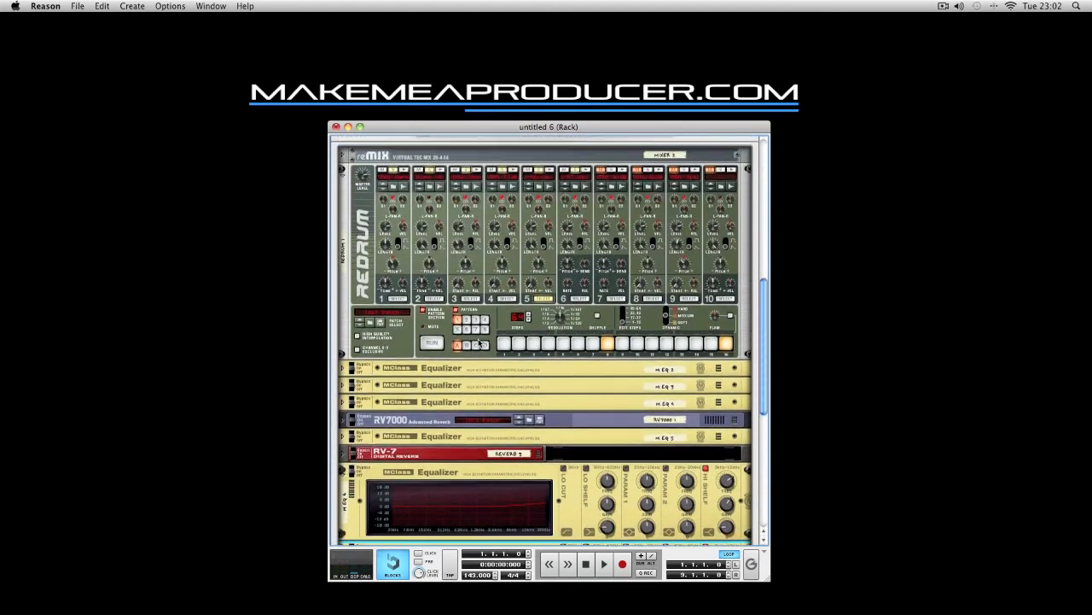
{"action": "left_click", "coordinate": [422, 339]}
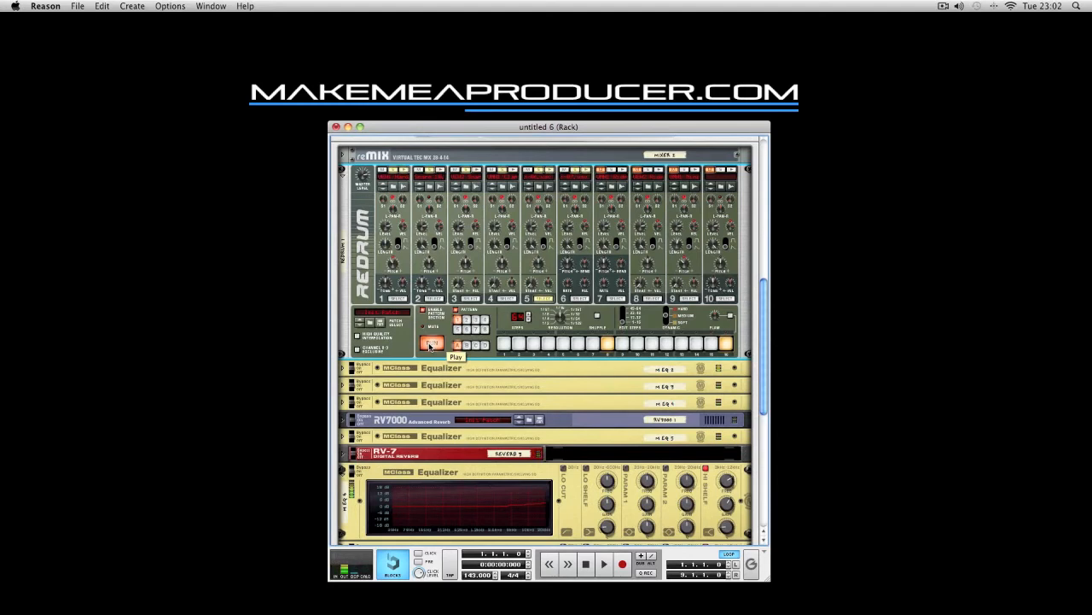
{"action": "left_click", "coordinate": [431, 344]}
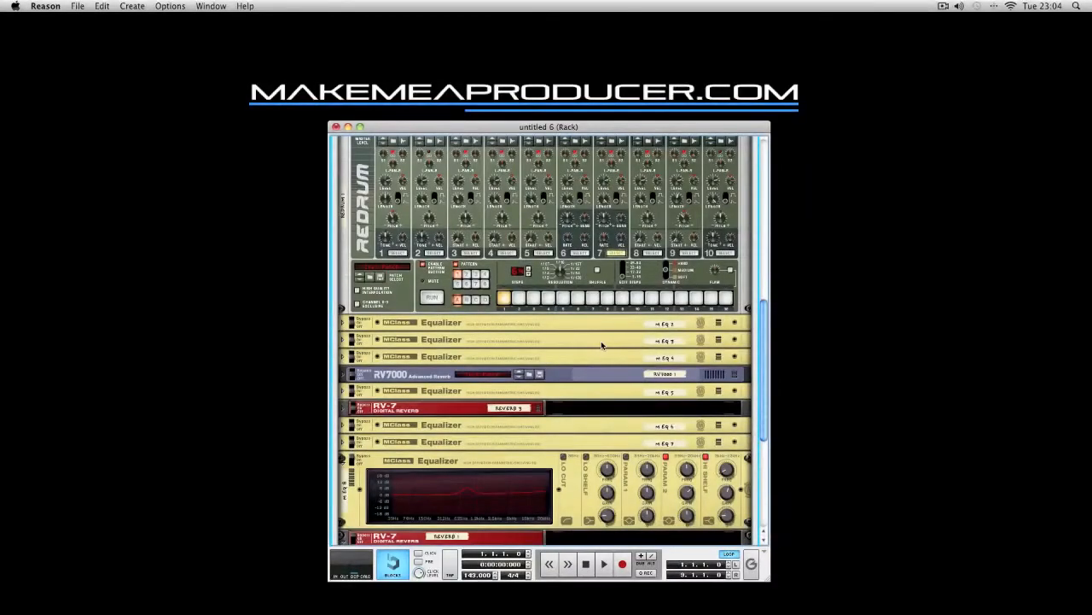
Audition the sample on Redrum channel 7 and check the Param 2 and Hi Shelf frequencies on its equalizer
{"action": "scroll", "coordinate": [602, 343], "scroll_direction": "up", "scroll_amount": 3}
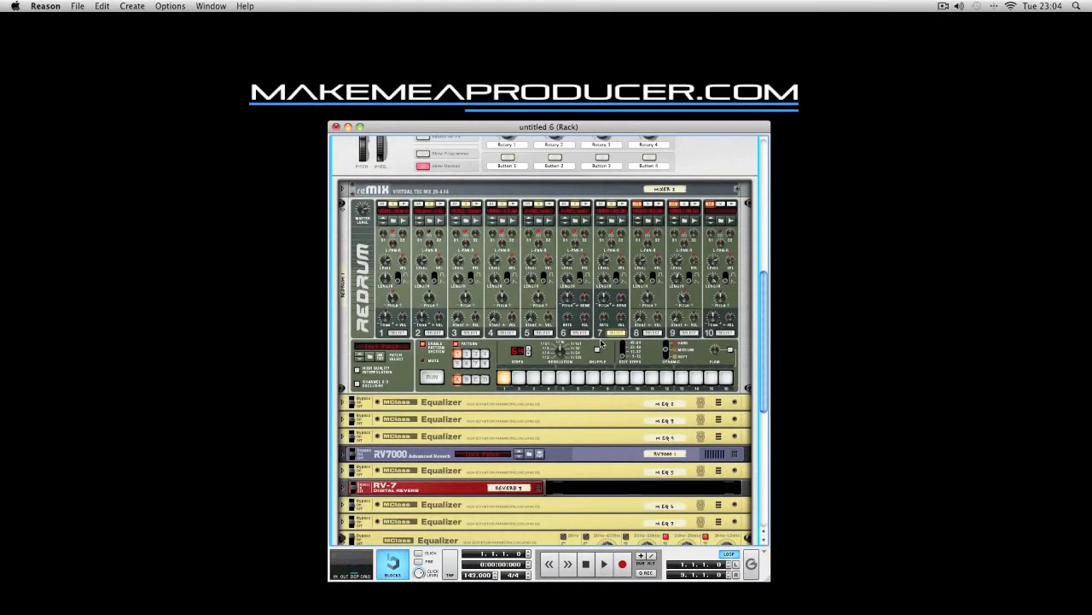
{"action": "left_click", "coordinate": [621, 205]}
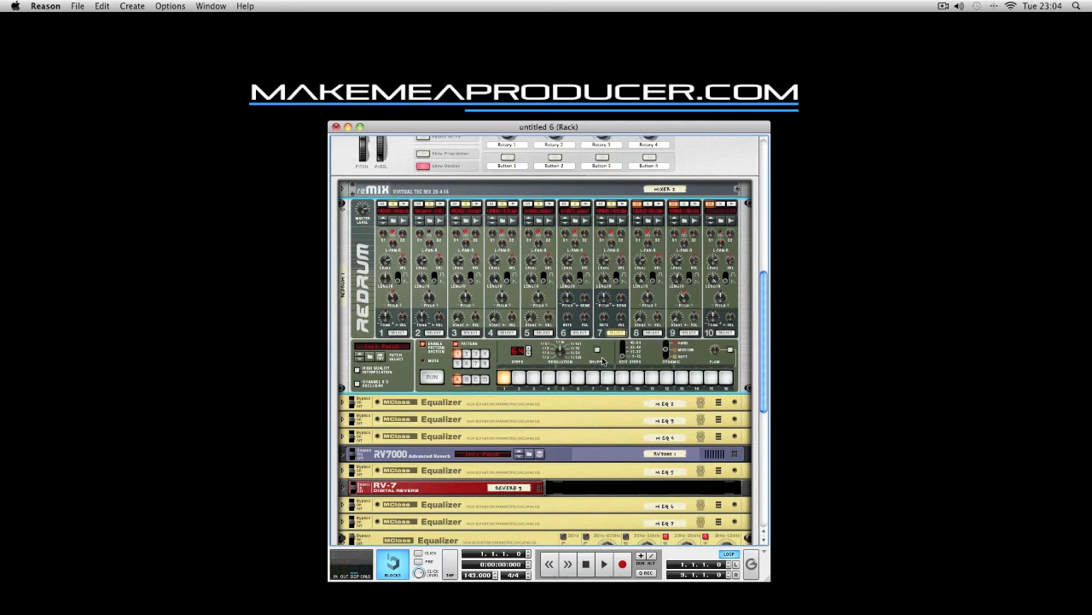
{"action": "scroll", "coordinate": [603, 360], "scroll_direction": "down", "scroll_amount": 5}
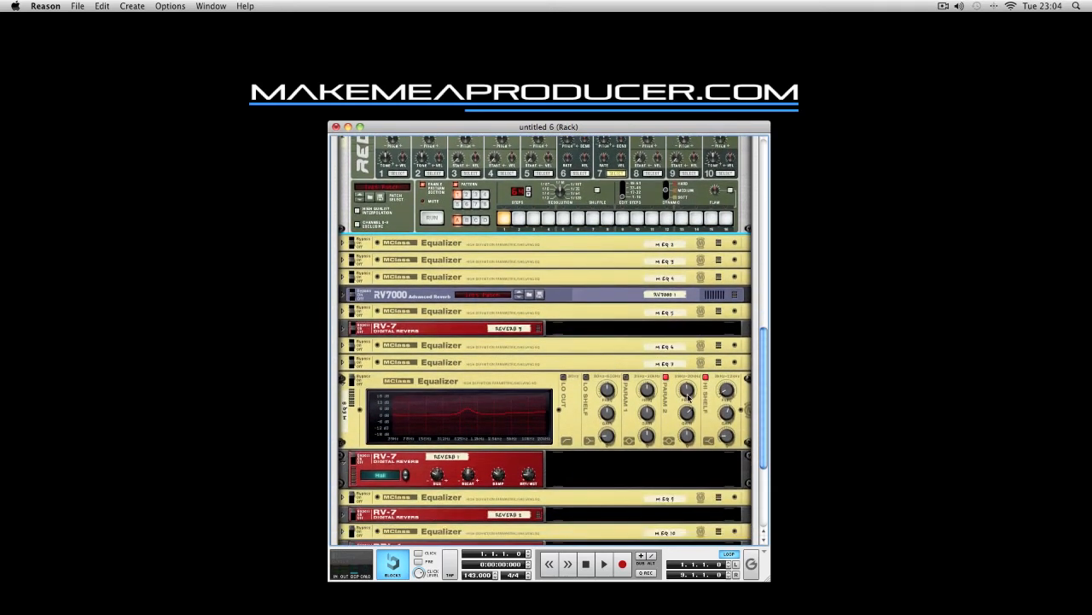
{"action": "mouse_move", "coordinate": [688, 396]}
{"action": "mouse_move", "coordinate": [730, 394]}
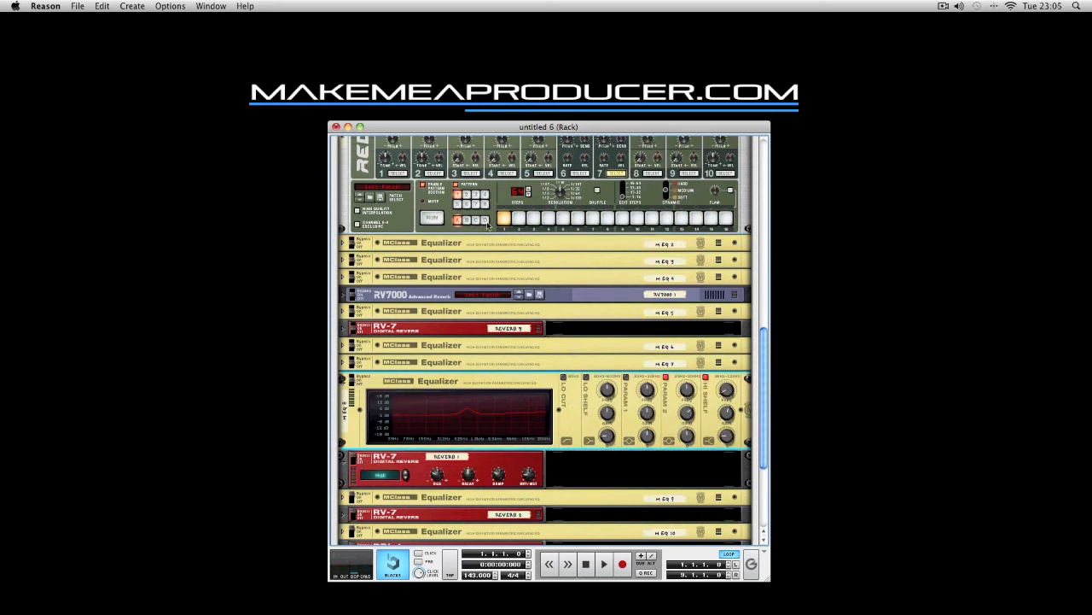
Audition the channel 7 sample before and after switching the bypass mode of drum 7's RV-7 reverb, and check the reverb's size
{"action": "scroll", "coordinate": [617, 189], "scroll_direction": "up", "scroll_amount": 5}
{"action": "left_click", "coordinate": [623, 181]}
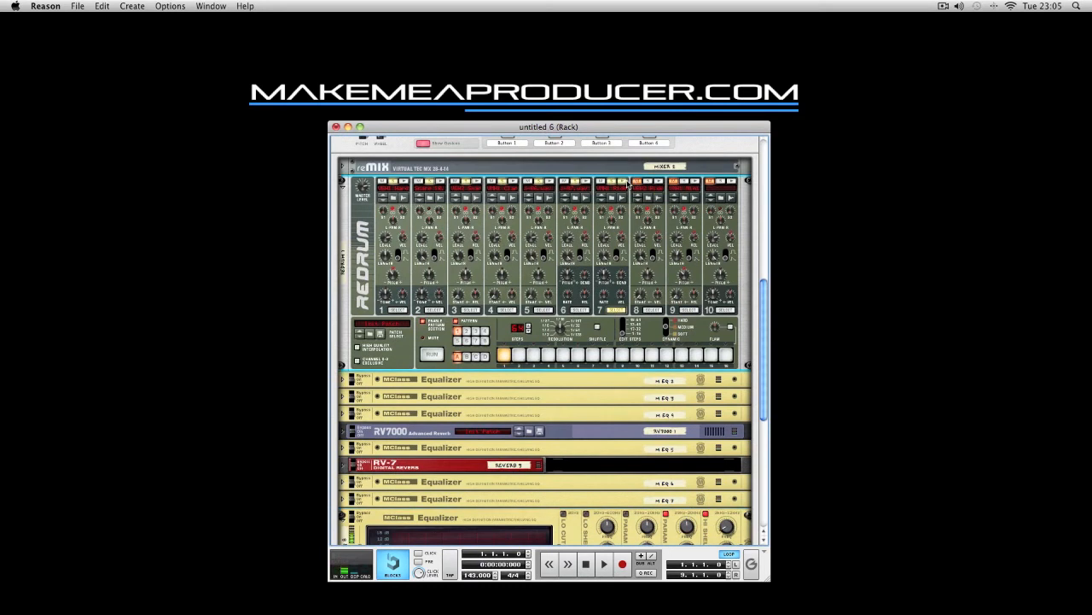
{"action": "scroll", "coordinate": [590, 266], "scroll_direction": "down", "scroll_amount": 4}
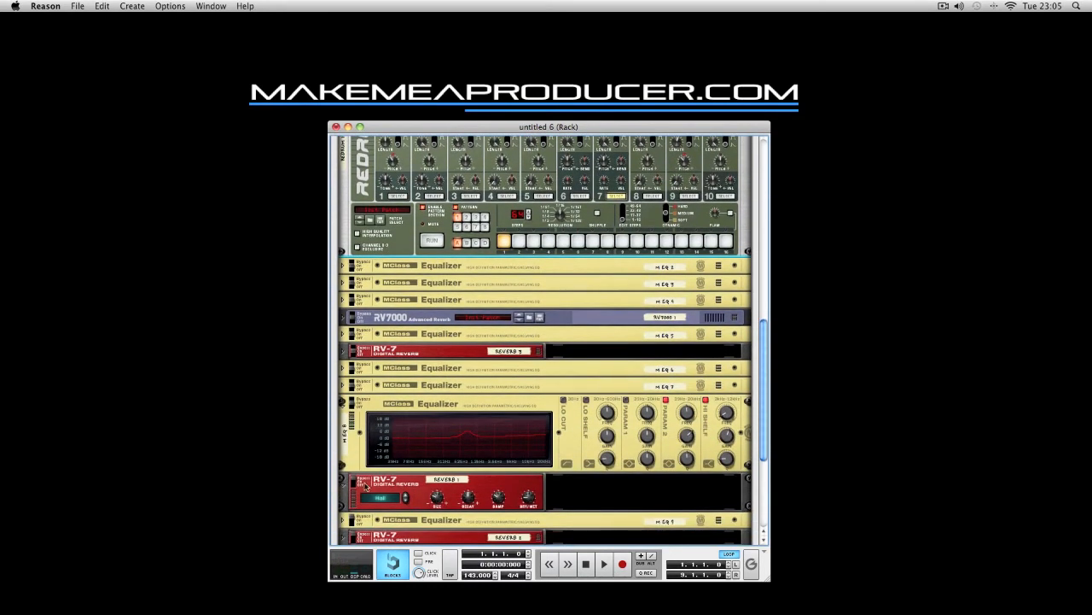
{"action": "left_click", "coordinate": [356, 483]}
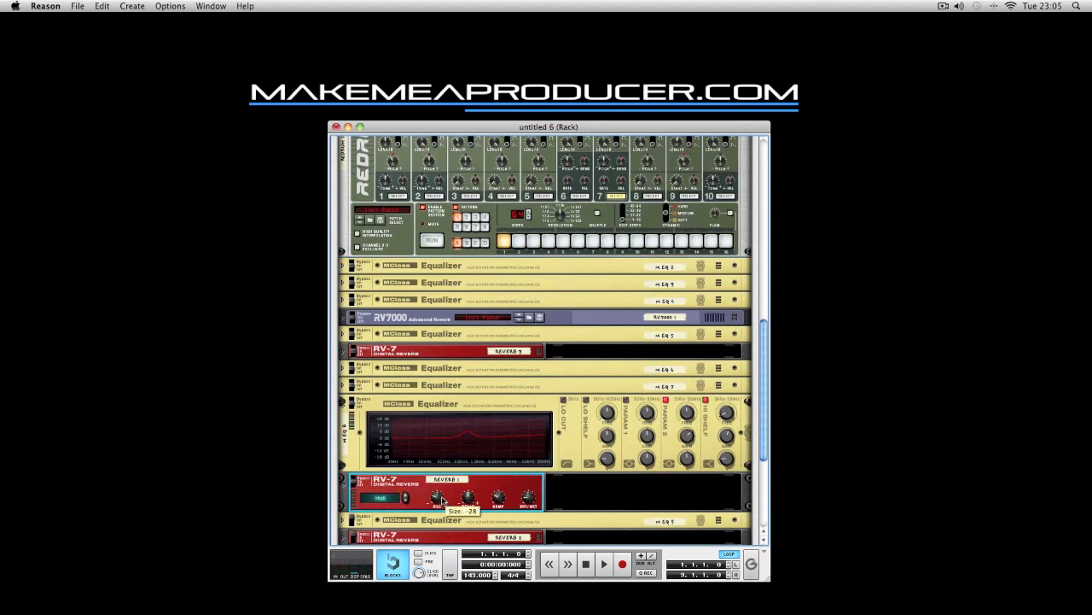
{"action": "scroll", "coordinate": [589, 118], "scroll_direction": "up", "scroll_amount": 1}
{"action": "scroll", "coordinate": [597, 154], "scroll_direction": "up", "scroll_amount": 4}
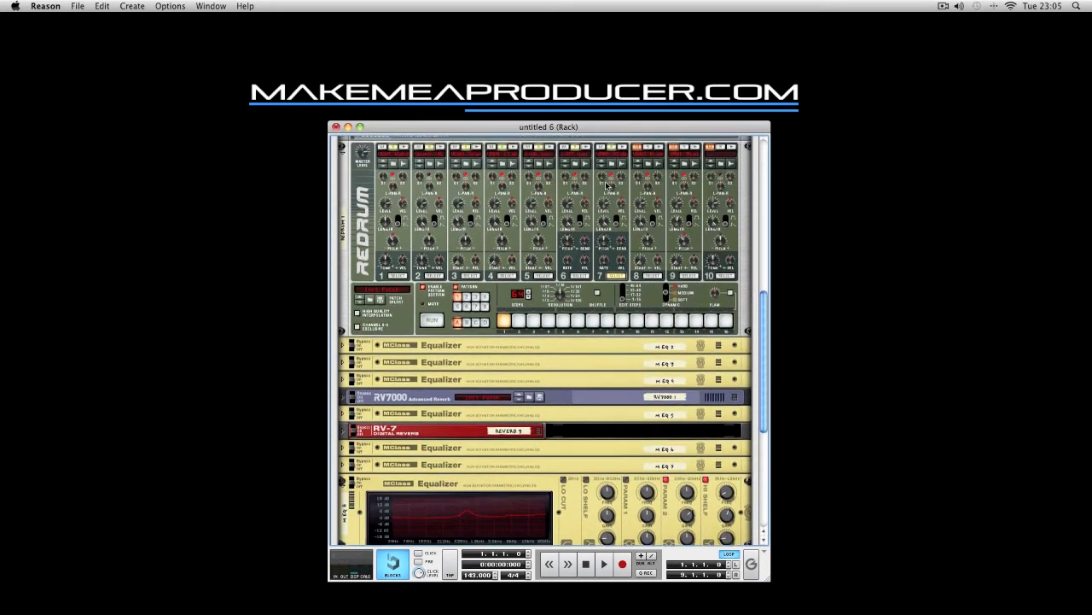
{"action": "left_click", "coordinate": [622, 172]}
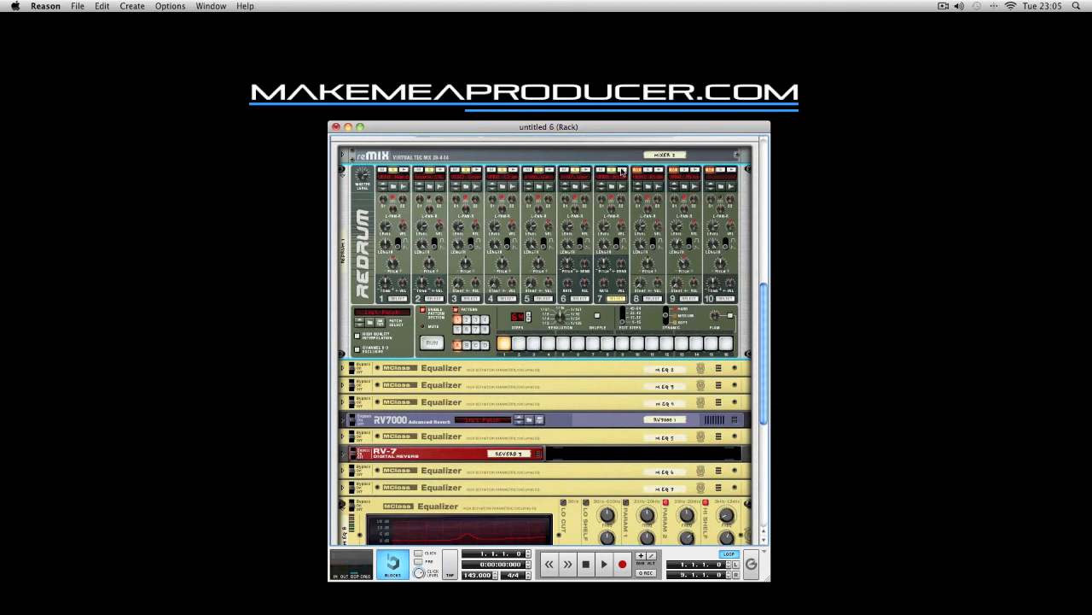
Play the Redrum pattern to hear the drums together with drum 7, and stop it
{"action": "left_click", "coordinate": [432, 342]}
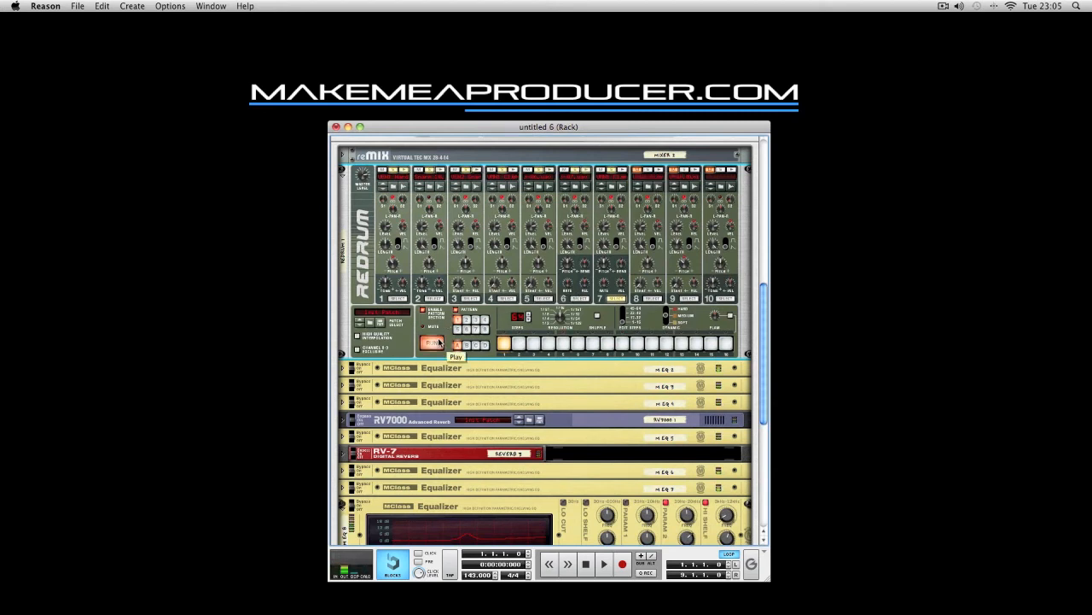
{"action": "scroll", "coordinate": [437, 342], "scroll_direction": "down", "scroll_amount": 3}
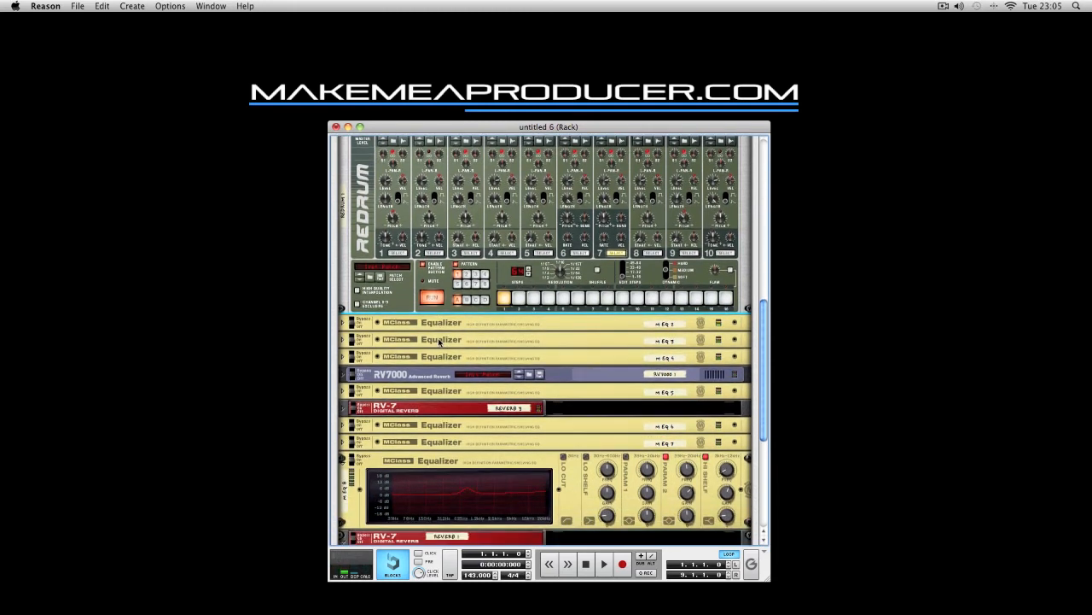
{"action": "scroll", "coordinate": [438, 341], "scroll_direction": "up", "scroll_amount": 3}
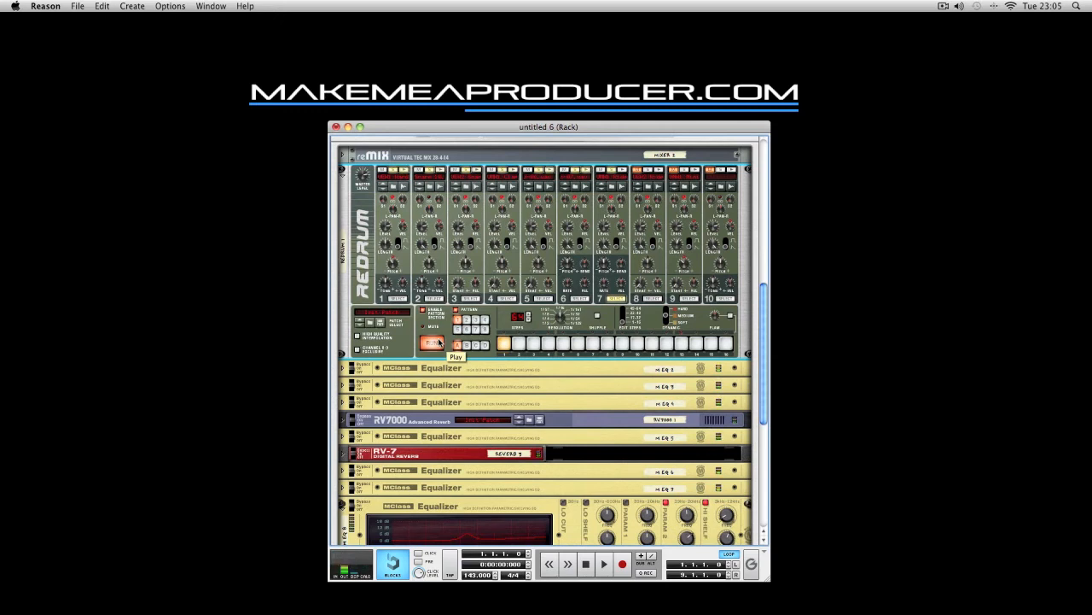
{"action": "left_click", "coordinate": [433, 343]}
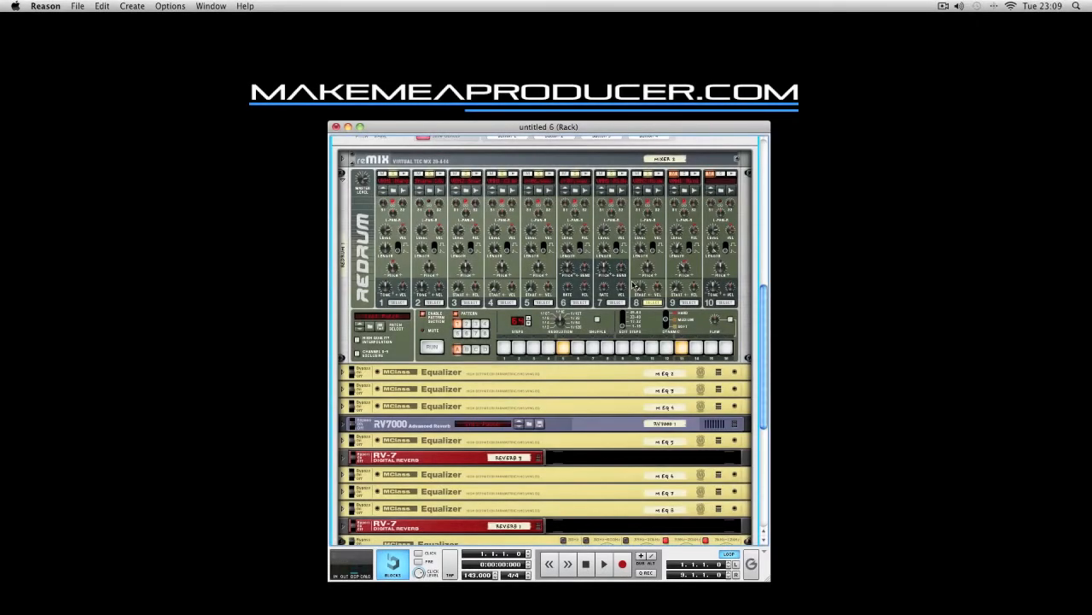
Audition the sample on Redrum channel 8 and play the pattern briefly
{"action": "left_click", "coordinate": [659, 175]}
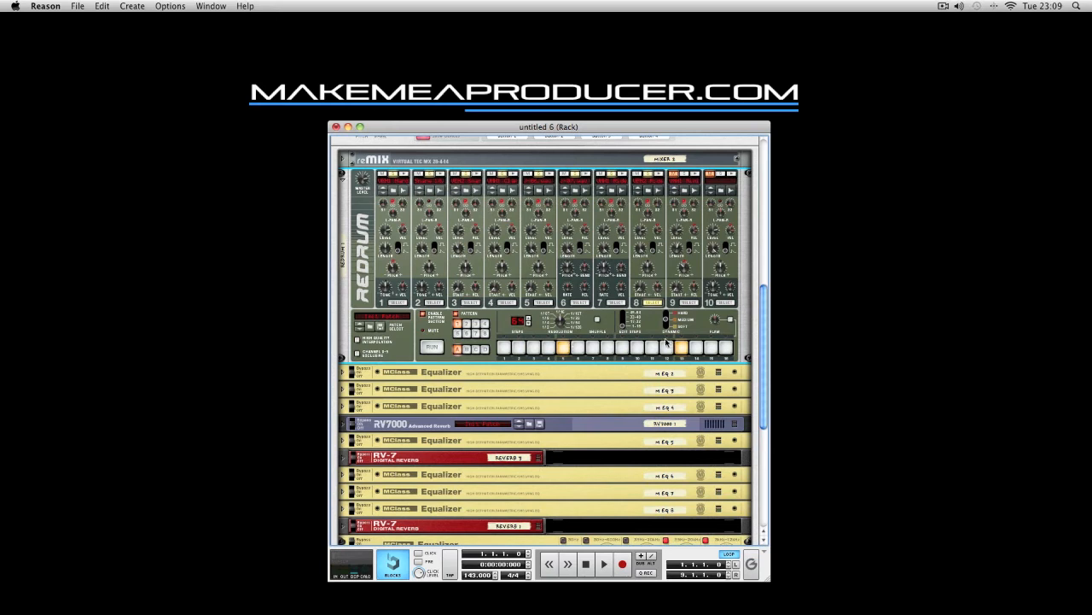
{"action": "left_click", "coordinate": [432, 348]}
{"action": "left_click", "coordinate": [433, 347]}
Switch the bypass mode of drum 8's equalizer, unfold the RV-7 reverb below it and check the reverb's size
{"action": "scroll", "coordinate": [532, 343], "scroll_direction": "down", "scroll_amount": 5}
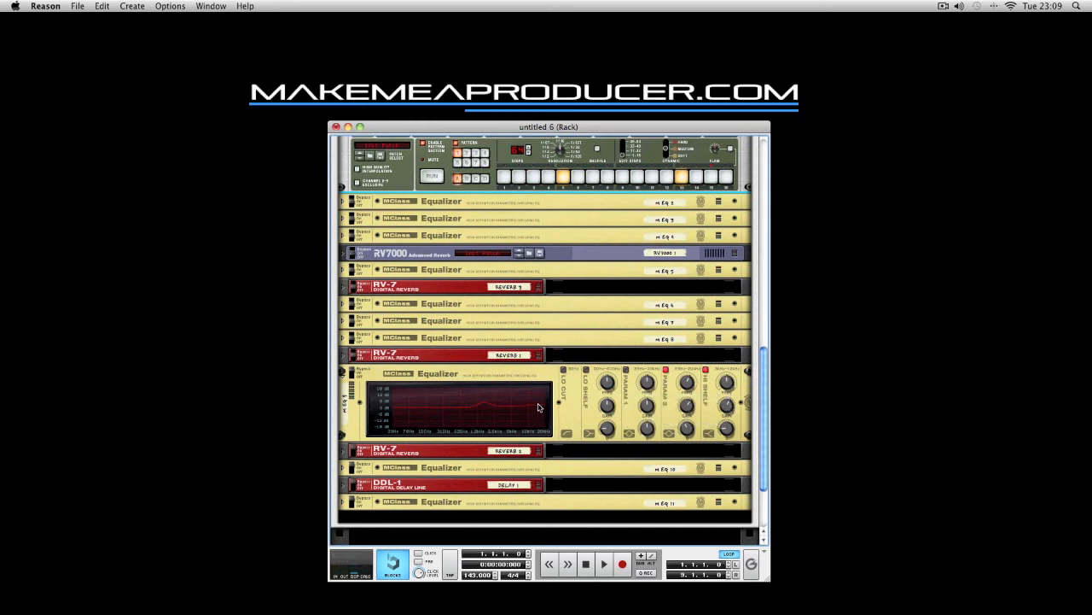
{"action": "left_click", "coordinate": [350, 372]}
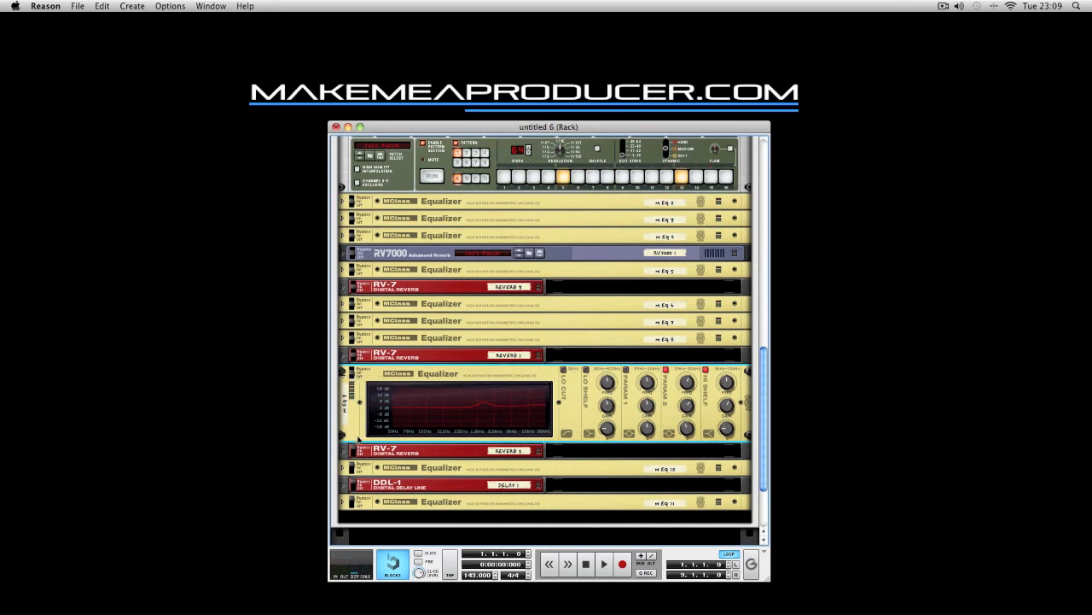
{"action": "left_click", "coordinate": [343, 453]}
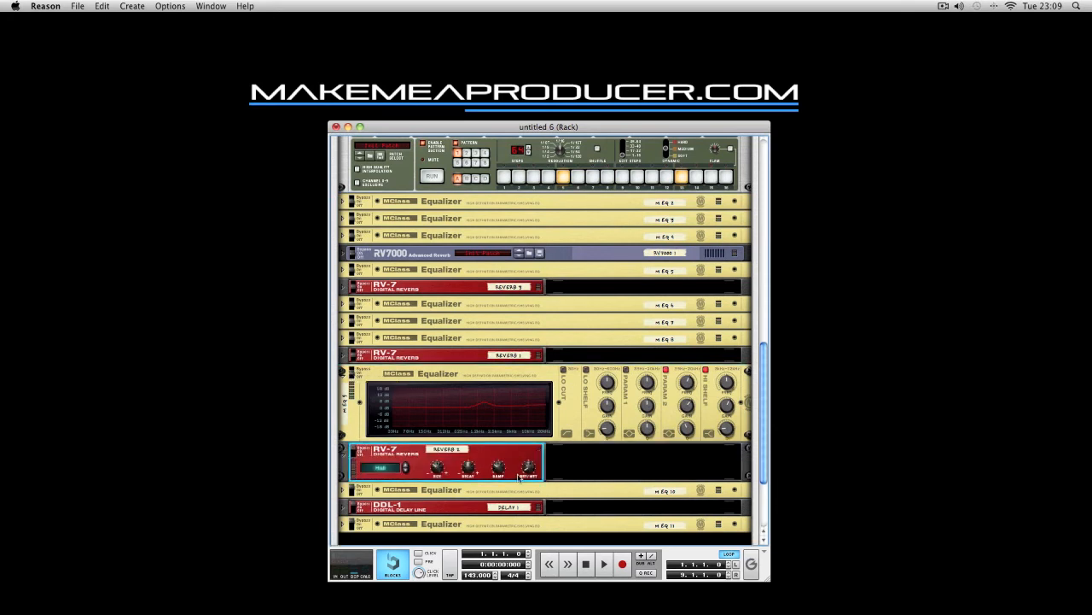
{"action": "mouse_move", "coordinate": [442, 472]}
Play the pattern while bypassing and re-enabling drum 8's RV-7 reverb to compare the sound, and stop playback
{"action": "scroll", "coordinate": [438, 219], "scroll_direction": "up", "scroll_amount": 2}
{"action": "left_click", "coordinate": [432, 222]}
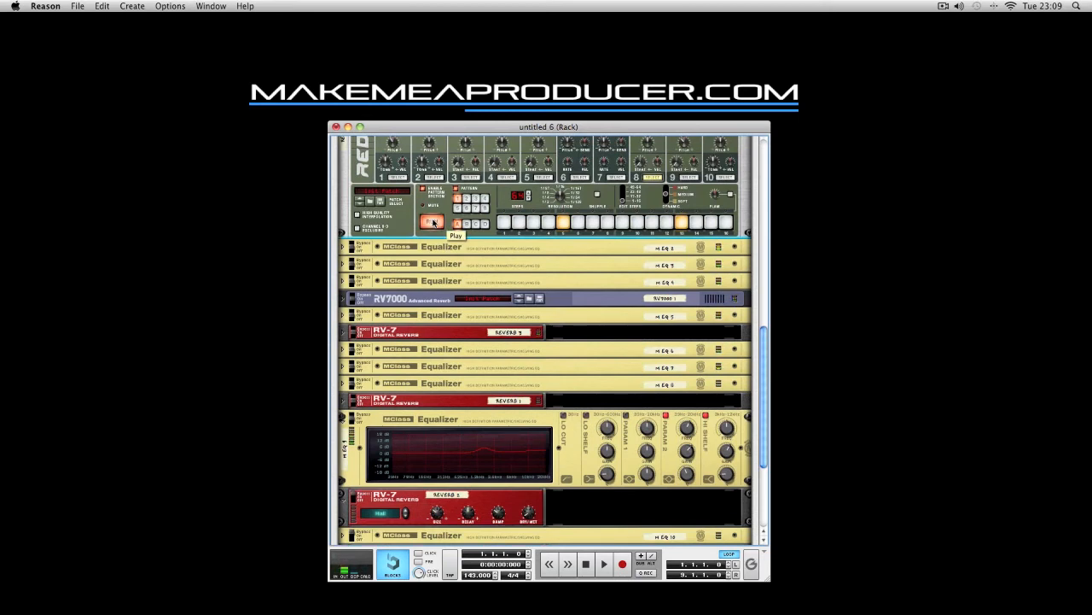
{"action": "left_click", "coordinate": [355, 497]}
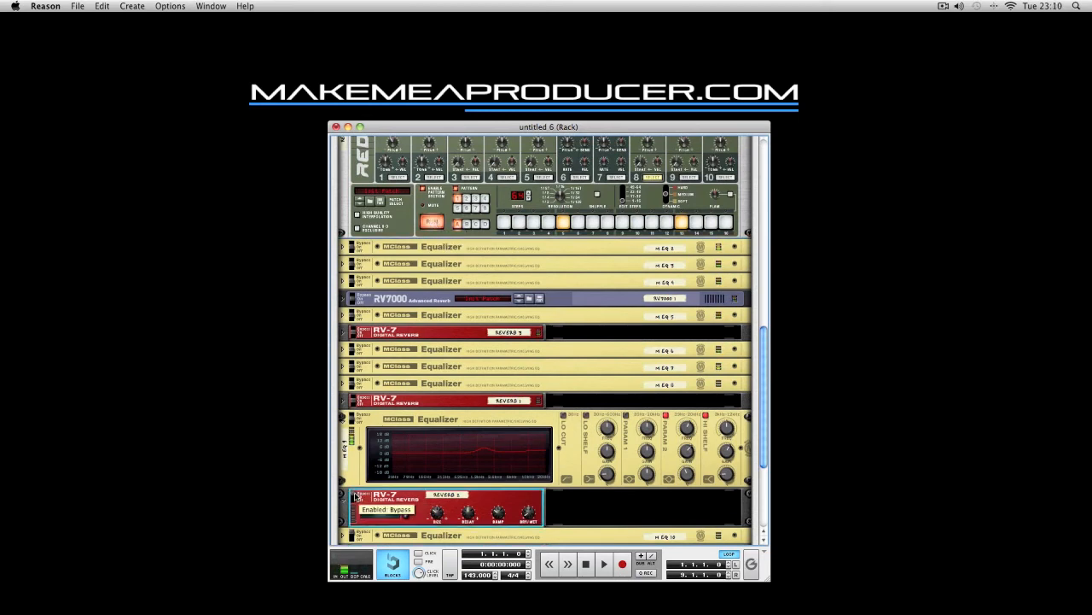
{"action": "left_click", "coordinate": [356, 498]}
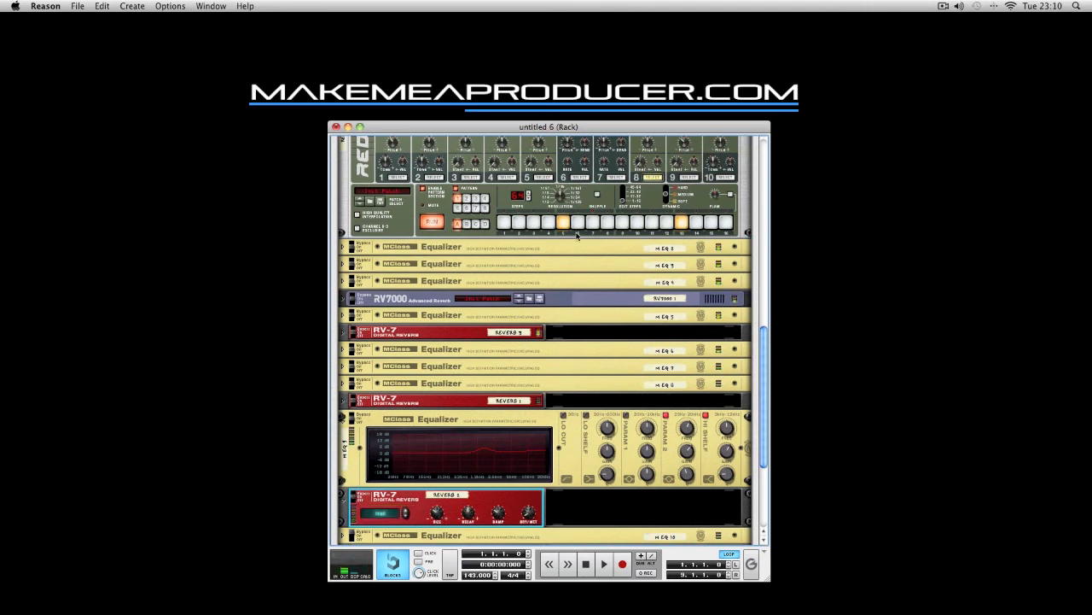
{"action": "scroll", "coordinate": [512, 291], "scroll_direction": "up", "scroll_amount": 3}
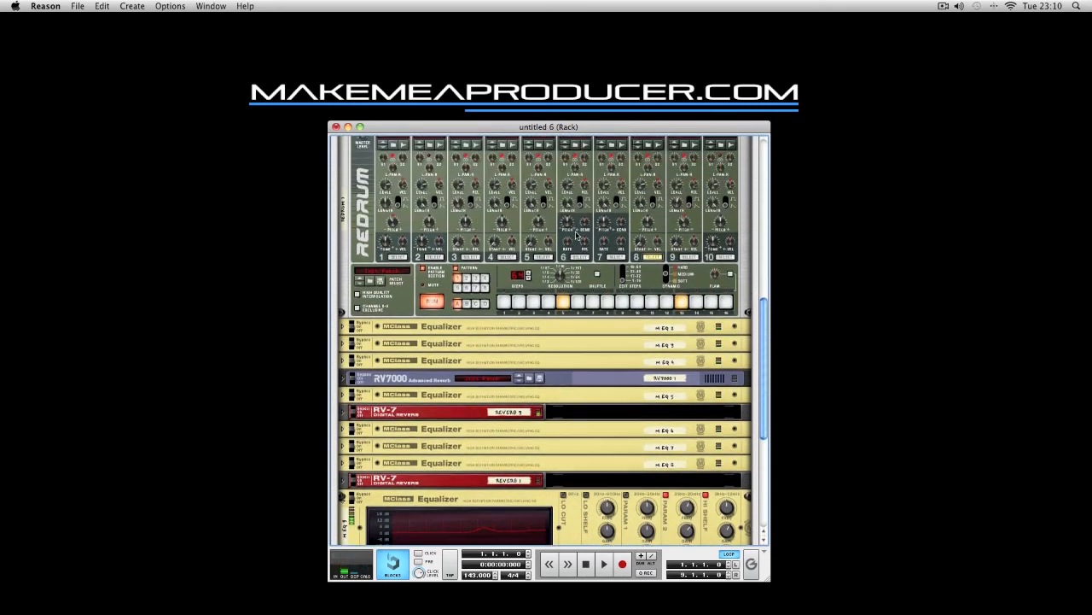
{"action": "scroll", "coordinate": [436, 345], "scroll_direction": "up", "scroll_amount": 2}
{"action": "left_click", "coordinate": [434, 345]}
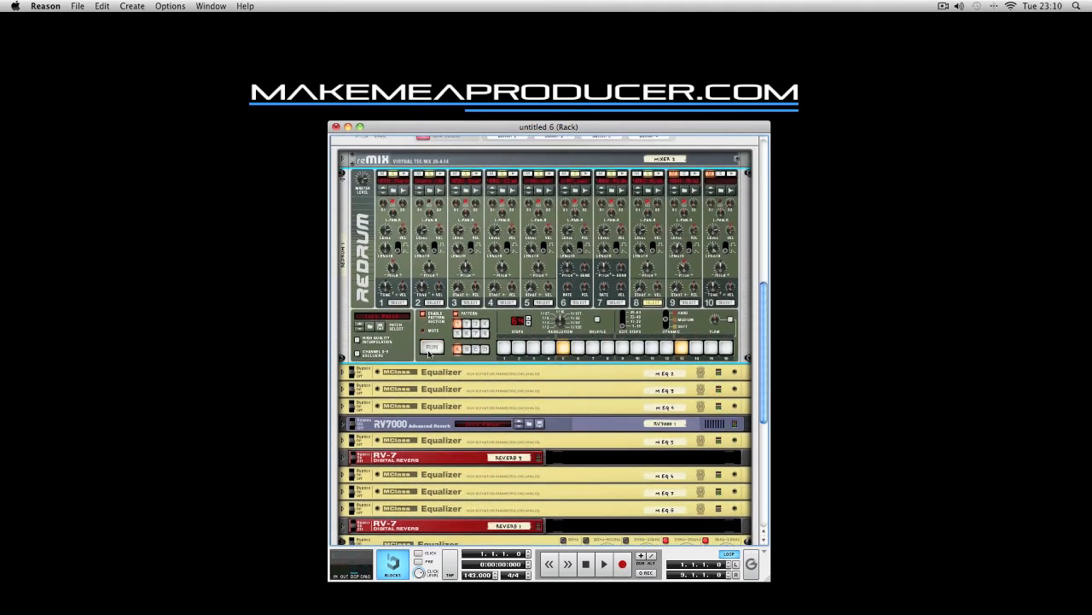
Lower drum 9's pitch slightly and switch the bypass mode of the DDL-1 delay below its equalizer
{"action": "scroll", "coordinate": [475, 398], "scroll_direction": "down", "scroll_amount": 3}
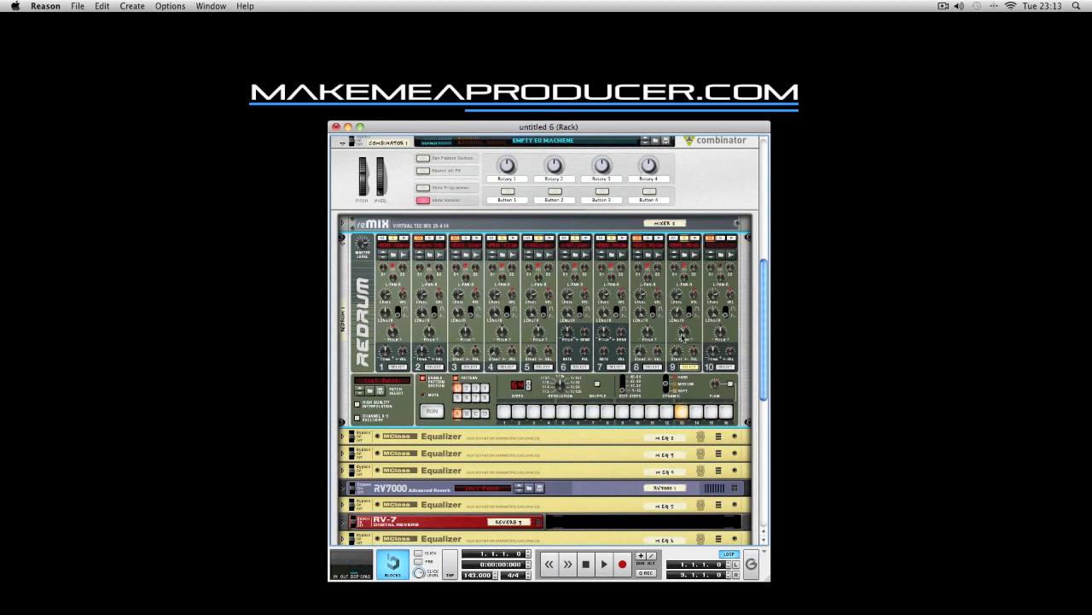
{"action": "left_click_drag", "start_coordinate": [687, 335], "coordinate": [687, 340]}
{"action": "scroll", "coordinate": [688, 362], "scroll_direction": "down", "scroll_amount": 1}
{"action": "scroll", "coordinate": [685, 378], "scroll_direction": "down", "scroll_amount": 10}
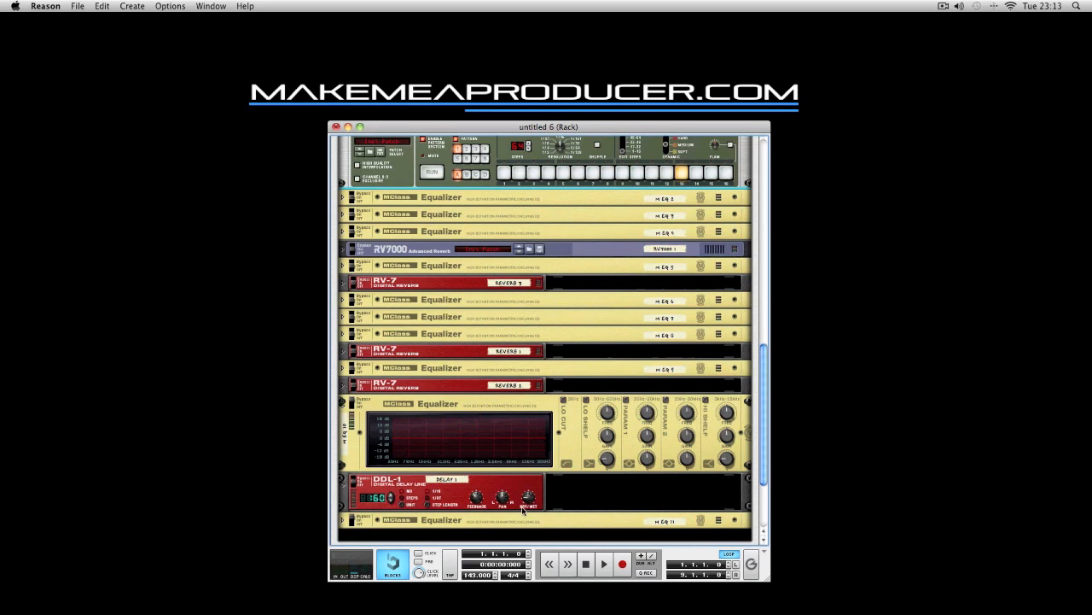
{"action": "left_click", "coordinate": [355, 481]}
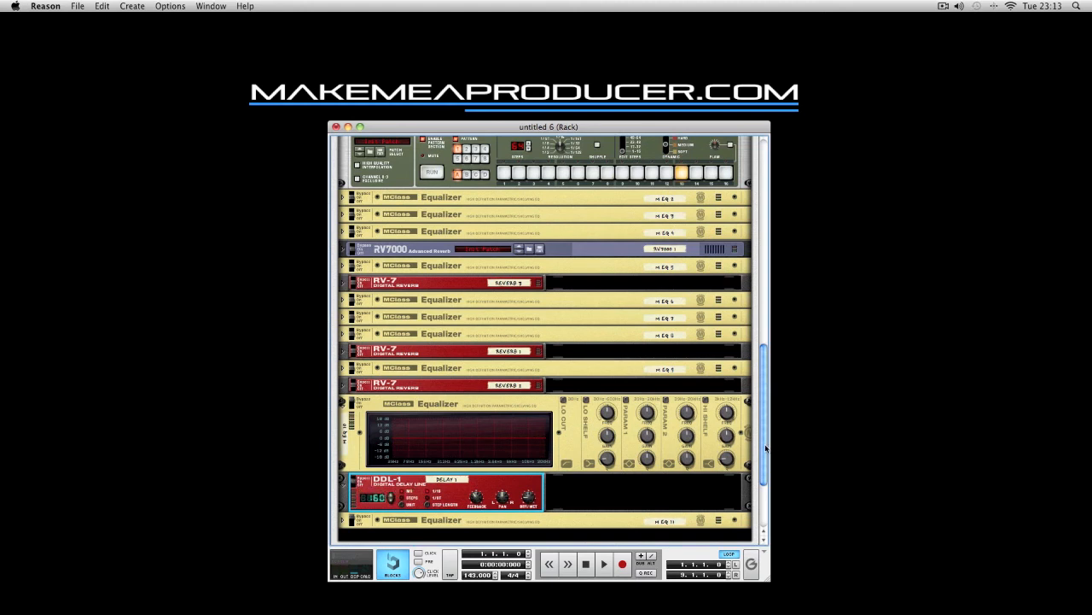
Set drum 9's DDL-1 delay time to 320 ms, lower its dry/wet mix and check the feedback
{"action": "left_click", "coordinate": [404, 503]}
{"action": "left_click", "coordinate": [391, 495]}
{"action": "left_click", "coordinate": [391, 495]}
{"action": "mouse_move", "coordinate": [535, 504]}
{"action": "mouse_move", "coordinate": [531, 504]}
{"action": "left_mouse_down"}
{"action": "mouse_move", "coordinate": [531, 483]}
{"action": "mouse_move", "coordinate": [532, 514]}
{"action": "left_mouse_up"}
{"action": "mouse_move", "coordinate": [484, 506]}
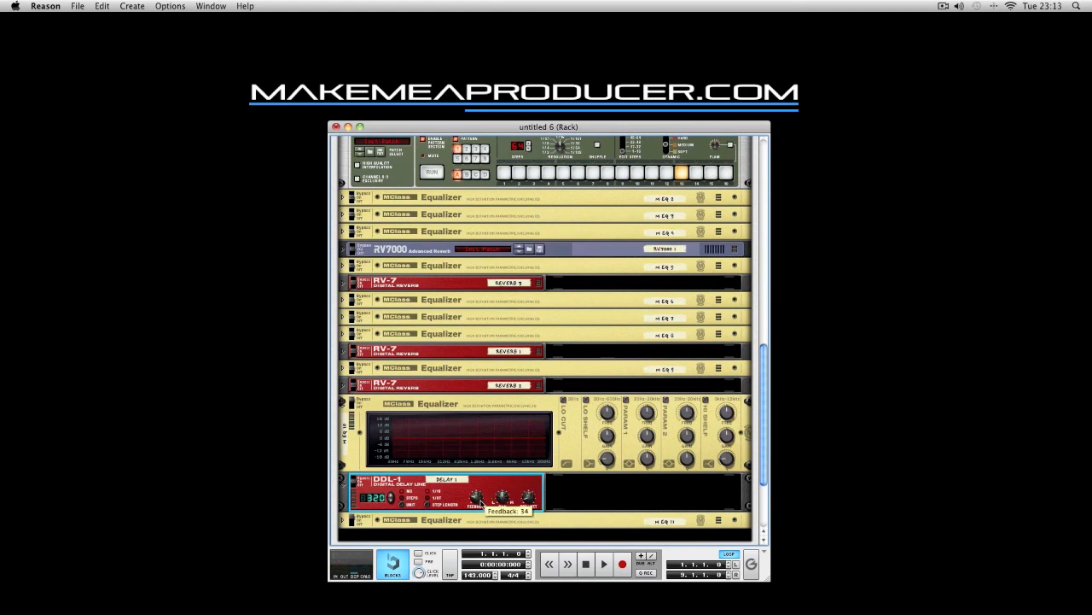
Try the DDL-1 delay time in steps instead of milliseconds, adjusting the value around 4
{"action": "left_click", "coordinate": [403, 505]}
{"action": "left_click", "coordinate": [389, 494]}
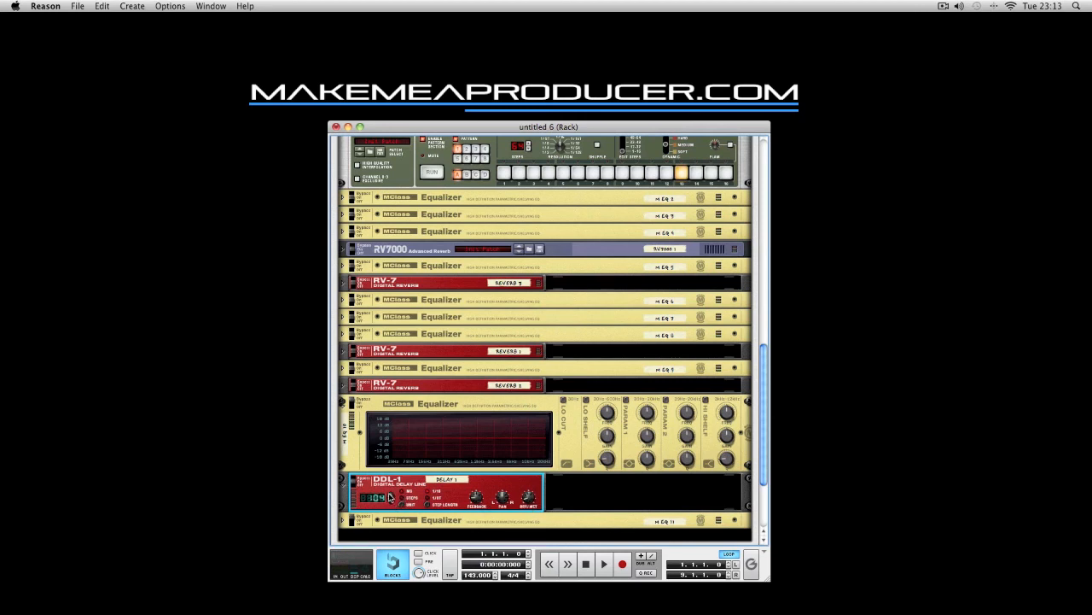
{"action": "left_click", "coordinate": [390, 495]}
{"action": "left_click", "coordinate": [391, 495]}
Turn off step 13 of drum 9, start the Redrum pattern and switch the edited step range
{"action": "scroll", "coordinate": [678, 489], "scroll_direction": "up", "scroll_amount": 3}
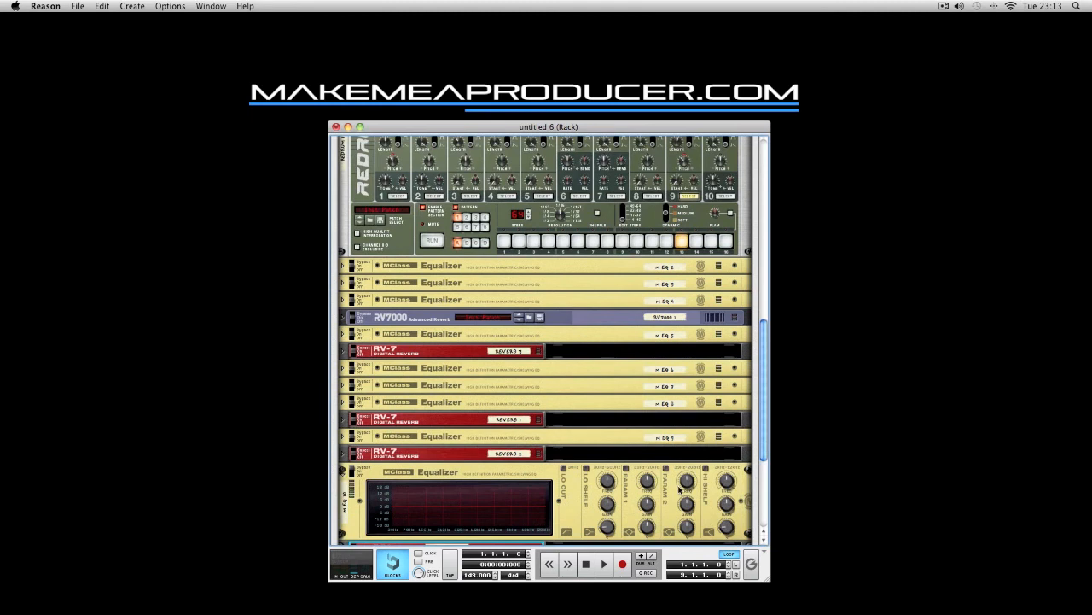
{"action": "scroll", "coordinate": [679, 488], "scroll_direction": "up", "scroll_amount": 6}
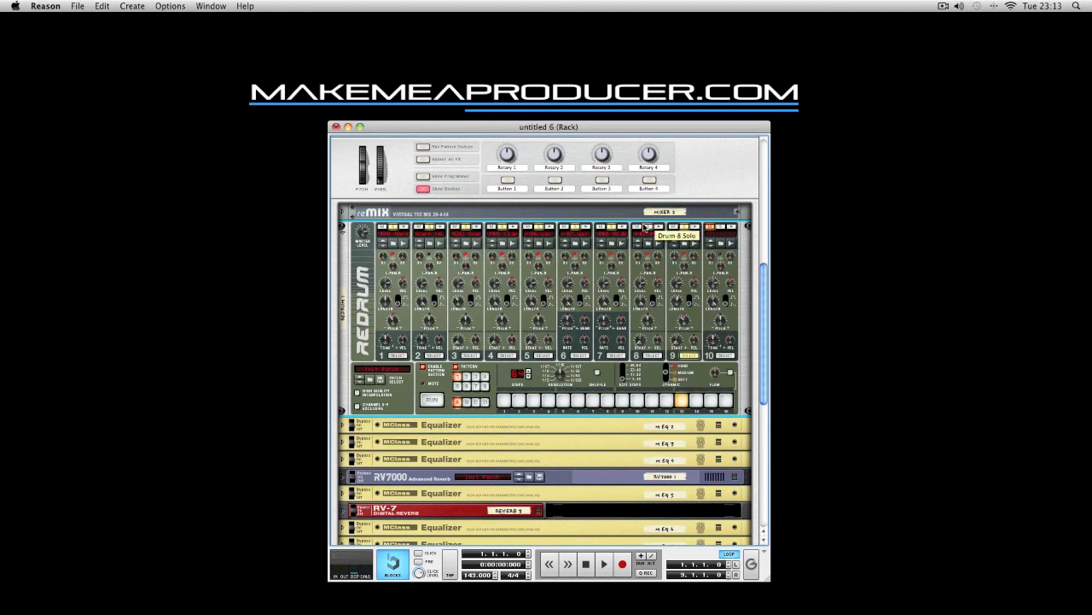
{"action": "left_click", "coordinate": [682, 401]}
{"action": "left_click", "coordinate": [433, 399]}
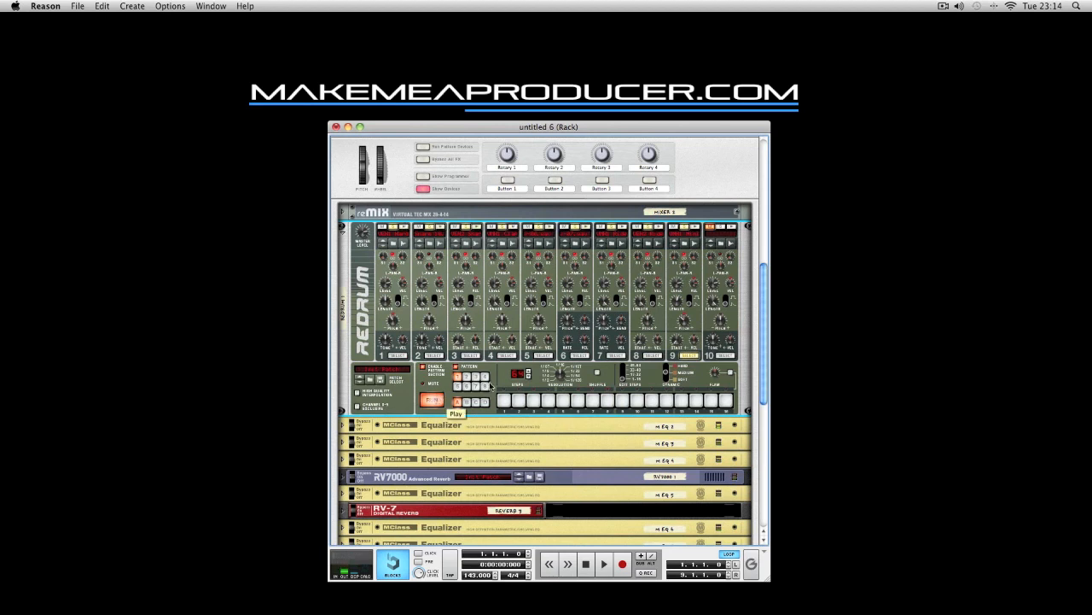
{"action": "left_click", "coordinate": [622, 368]}
Adjust the time of drum 9's DDL-1 delay and raise its feedback while the pattern plays
{"action": "left_click_drag", "start_coordinate": [764, 327], "coordinate": [775, 491]}
{"action": "left_click", "coordinate": [391, 381]}
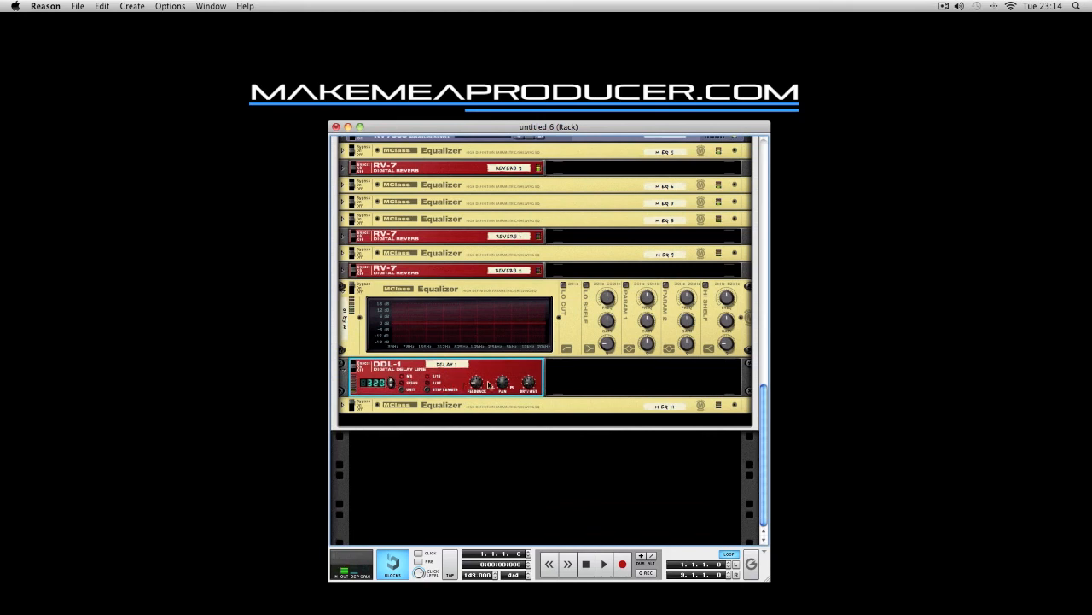
{"action": "left_click_drag", "start_coordinate": [483, 388], "coordinate": [487, 368]}
{"action": "left_click_drag", "start_coordinate": [766, 455], "coordinate": [763, 437]}
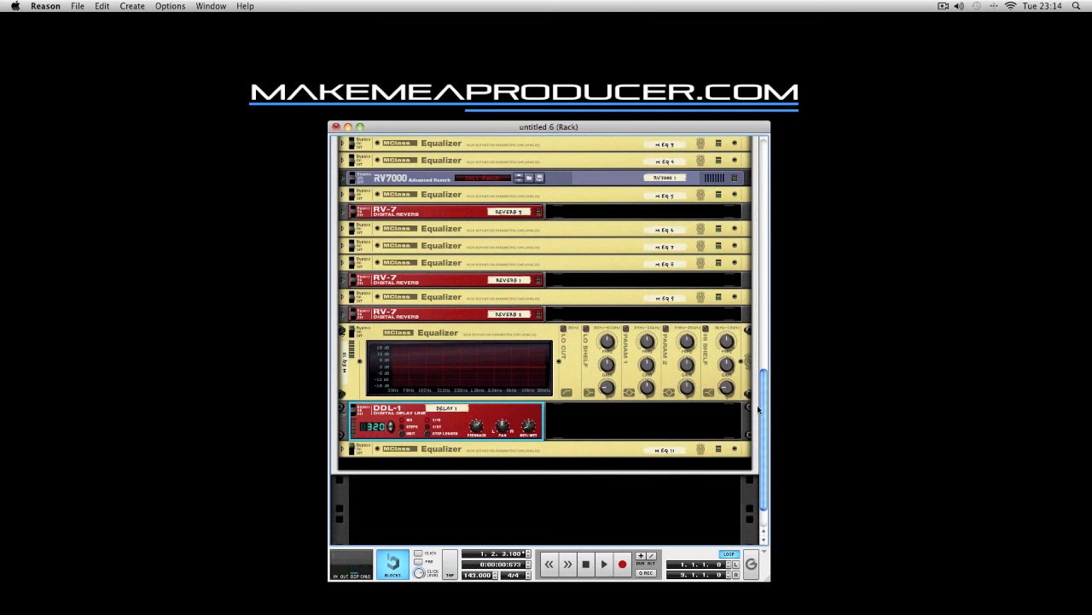
{"action": "left_click_drag", "start_coordinate": [765, 406], "coordinate": [765, 284]}
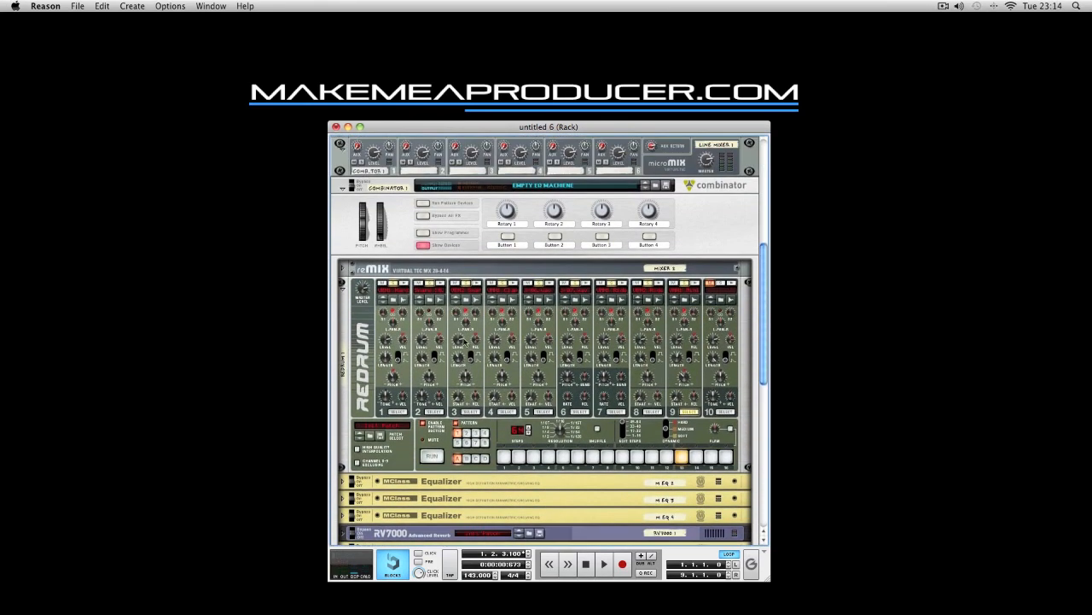